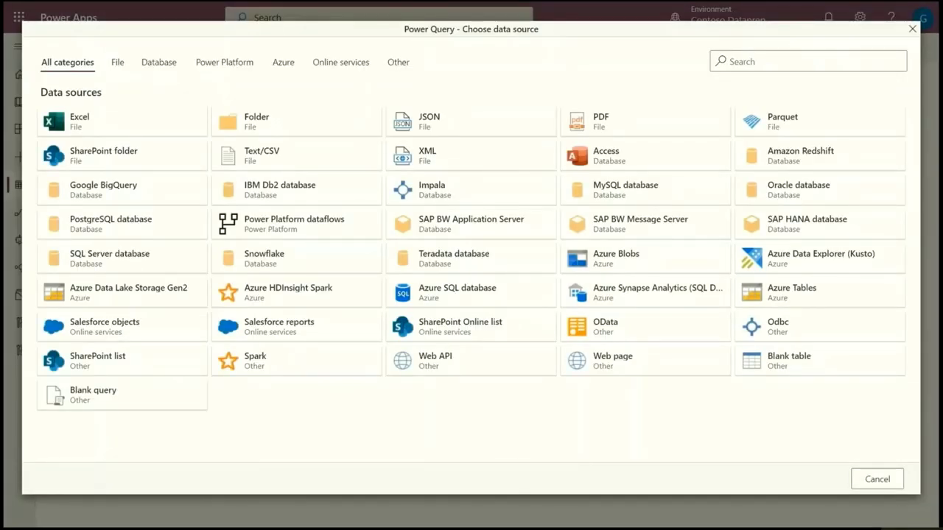
Connect to Azure Synapse Analytics and search the source for 'contoso data'
left_click(621, 296)
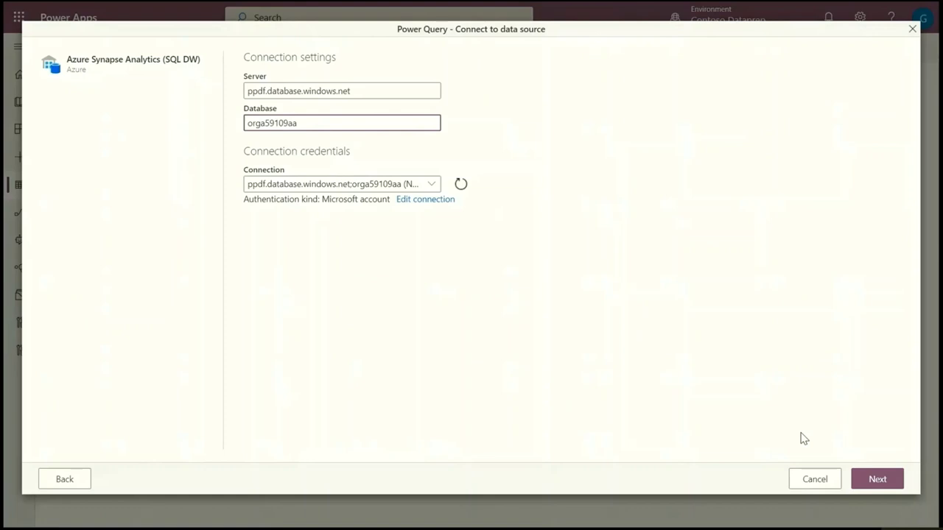
left_click(877, 479)
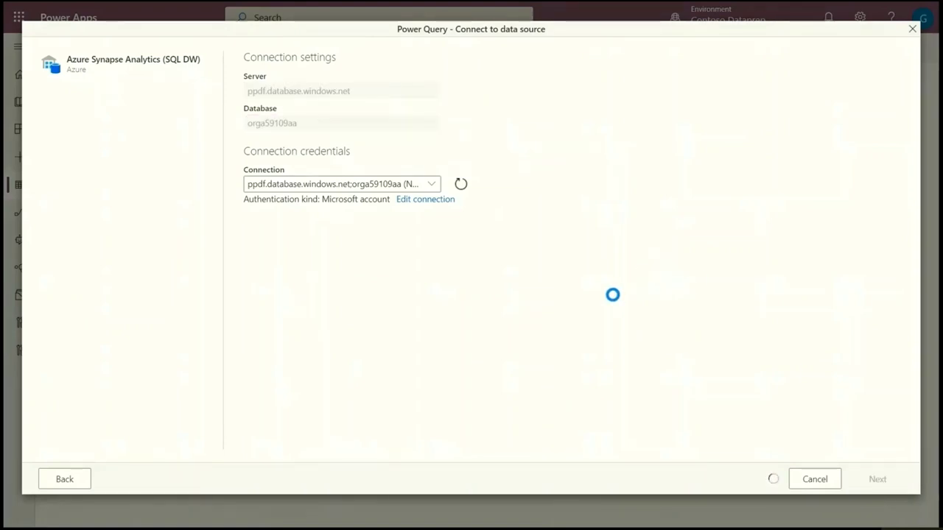
left_click(137, 59)
type("contoso data")
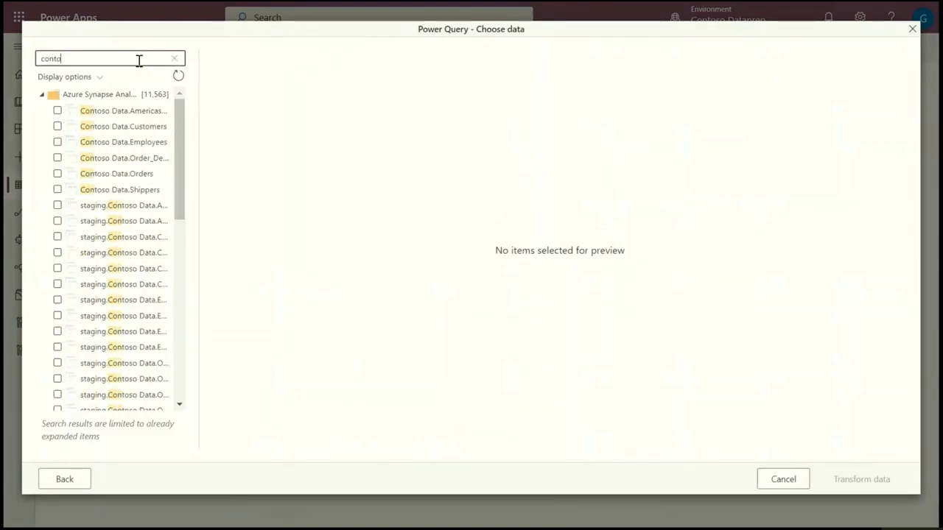
Select the Contoso Data AmericasOrders, Customers, Employees, Orders, Shippers and Order_Details tables
left_click(57, 110)
left_click(57, 126)
left_click(56, 141)
left_click(57, 173)
left_click(57, 189)
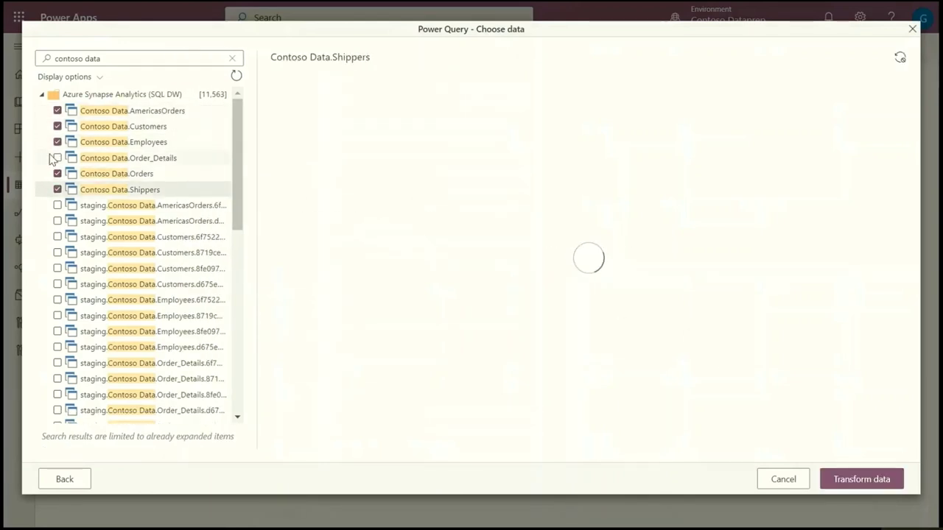
left_click(56, 158)
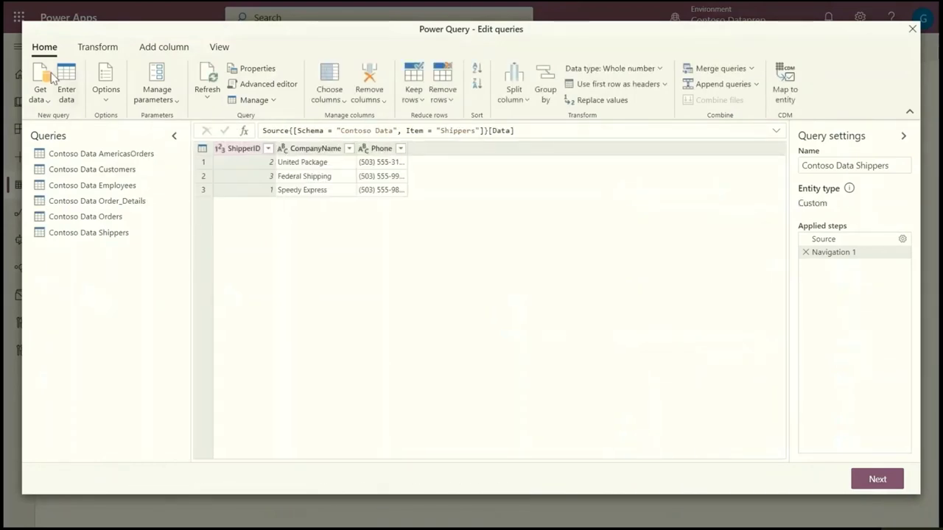
Add a new query from a Text/CSV file
left_click(42, 104)
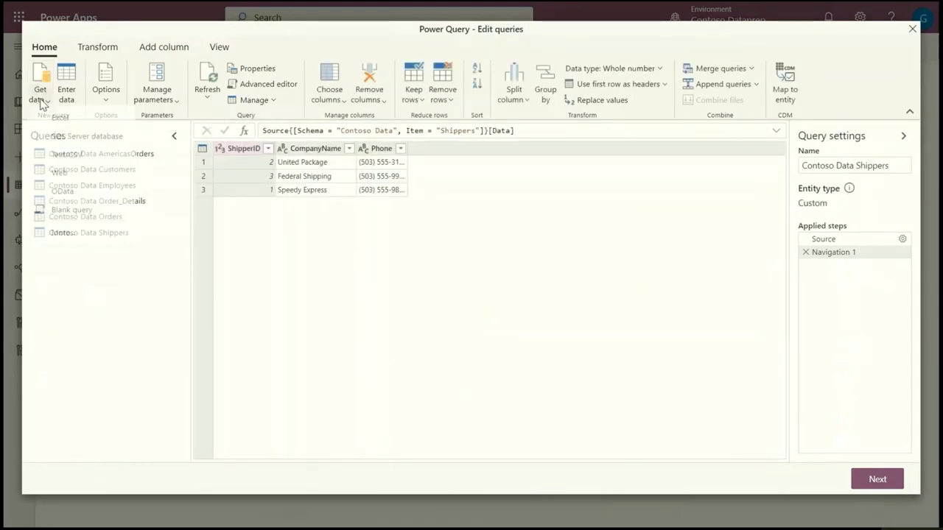
left_click(66, 157)
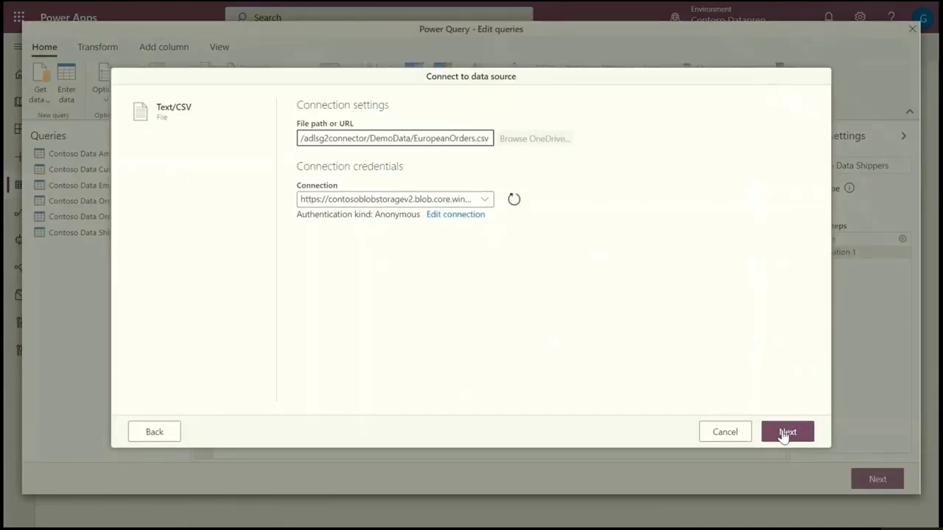
left_click(785, 433)
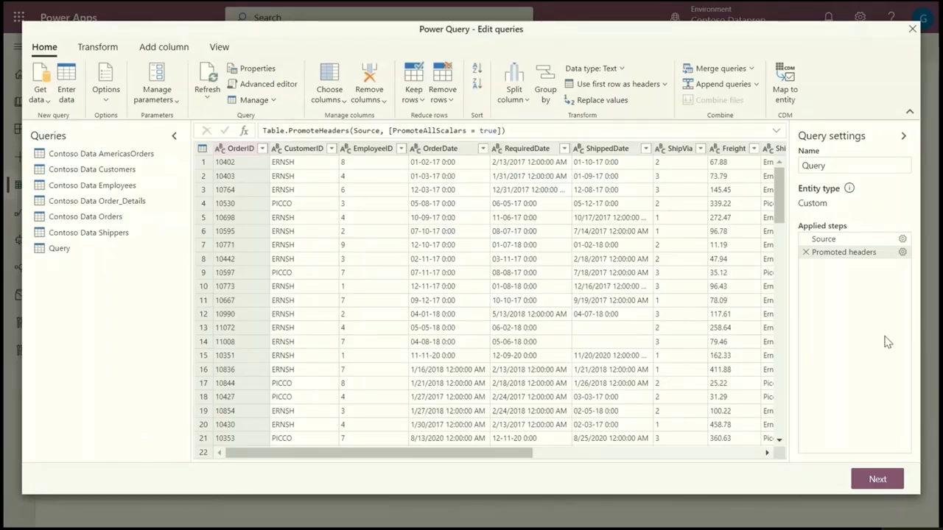
left_click_drag(456, 457, 255, 446)
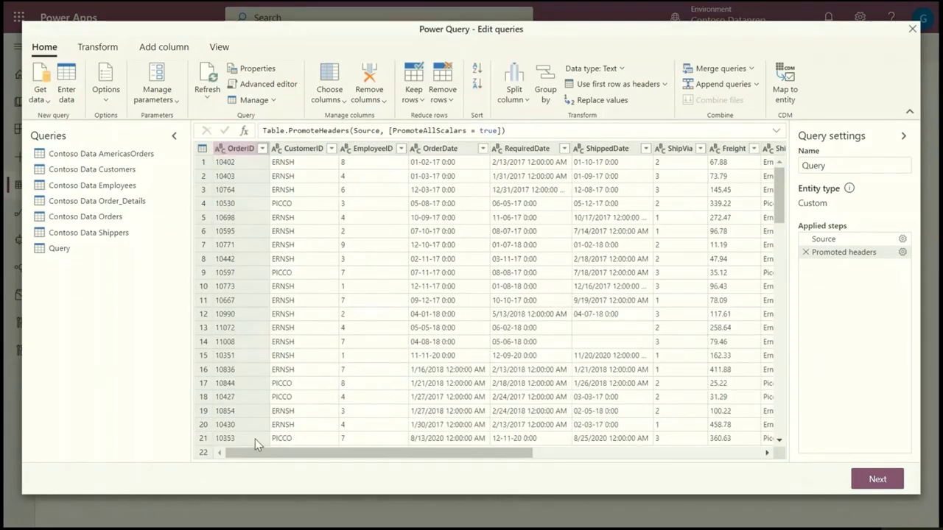
Review the new query's OrderID, CustomerID and EmployeeID columns
left_click(304, 150)
left_click(247, 150)
left_click(303, 150)
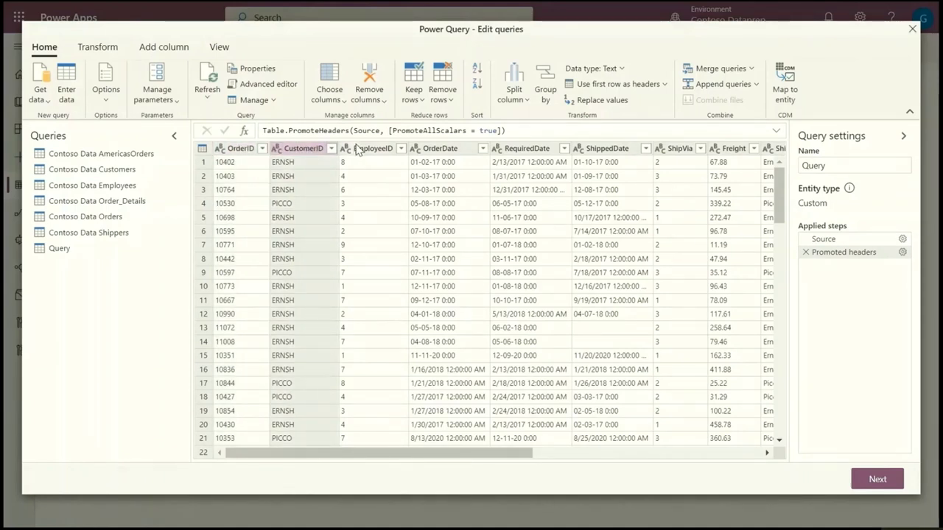
left_click(356, 150)
left_click(303, 151)
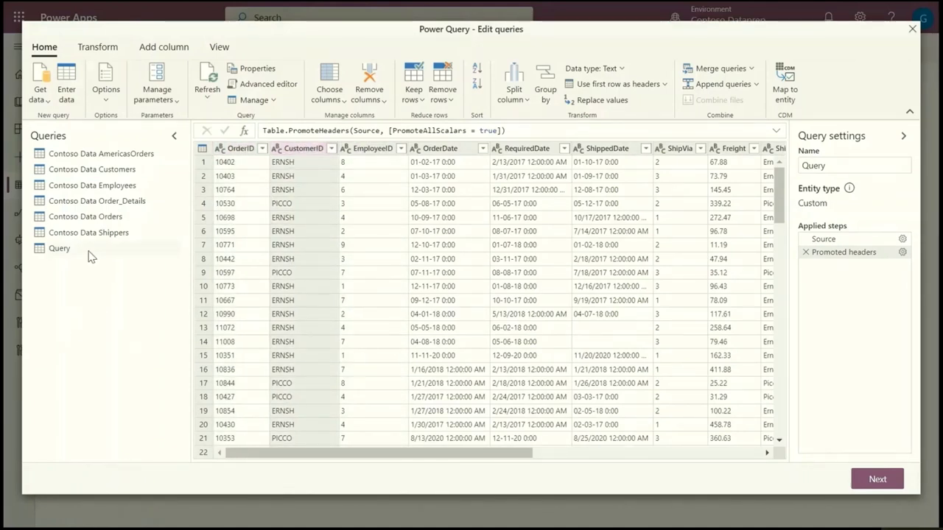
Rename the new query to 'Contoso Data European Orders'
left_click(853, 165)
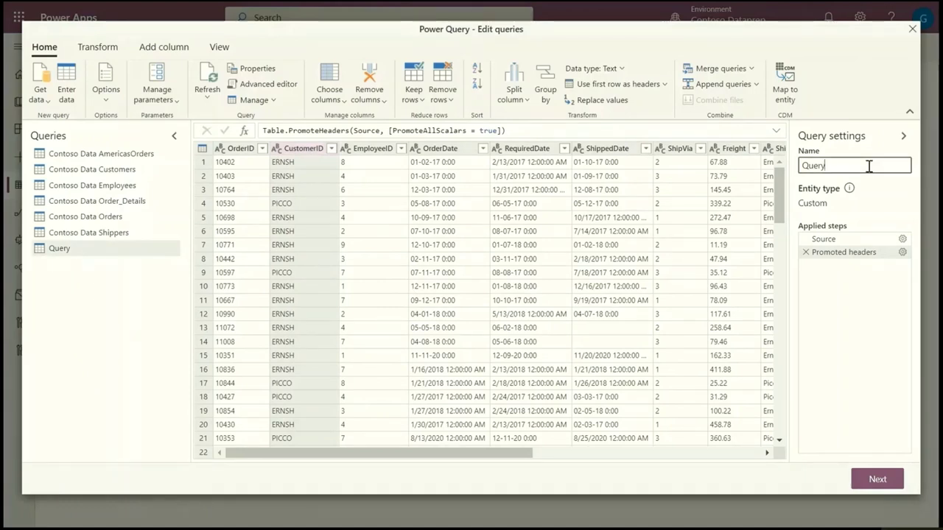
key("ctrl+v")
left_click(185, 305)
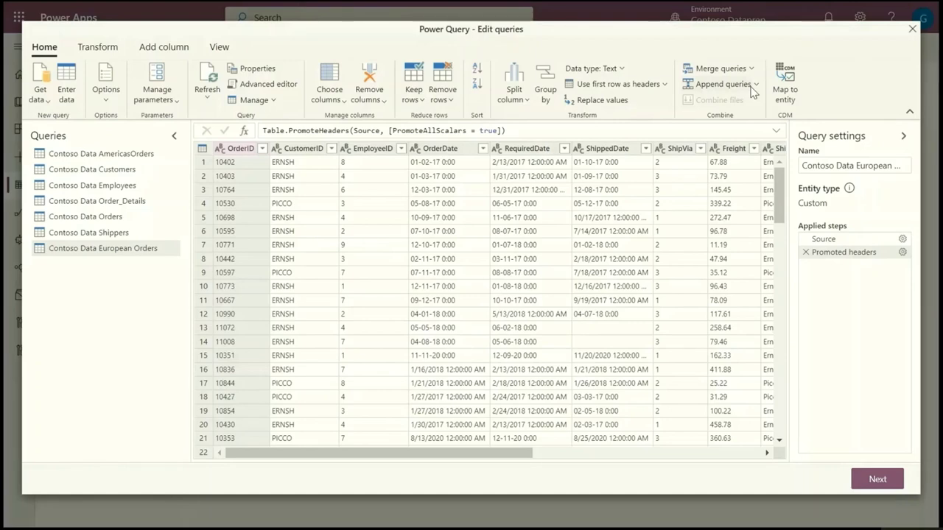
Append Contoso Data European Orders to Contoso Data AmericasOrders as a new query
left_click(754, 84)
left_click(735, 124)
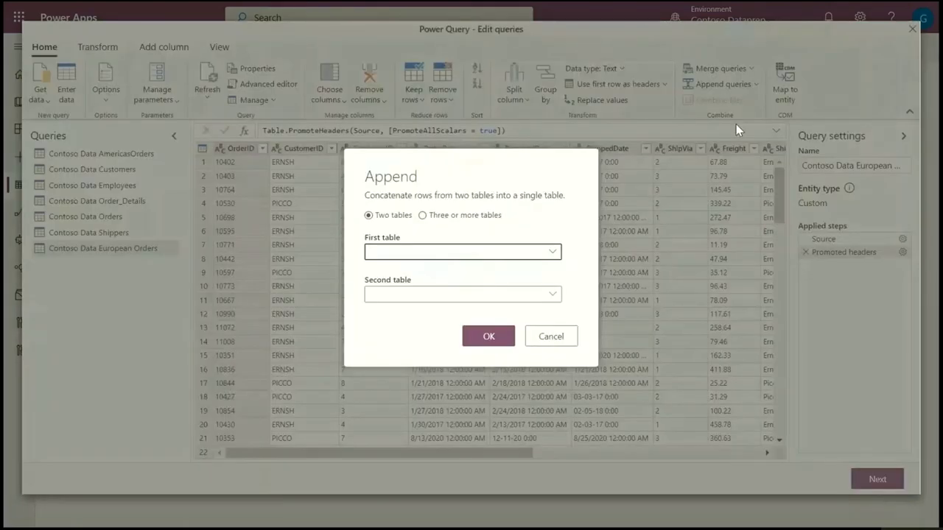
left_click(410, 254)
left_click(458, 286)
left_click(459, 293)
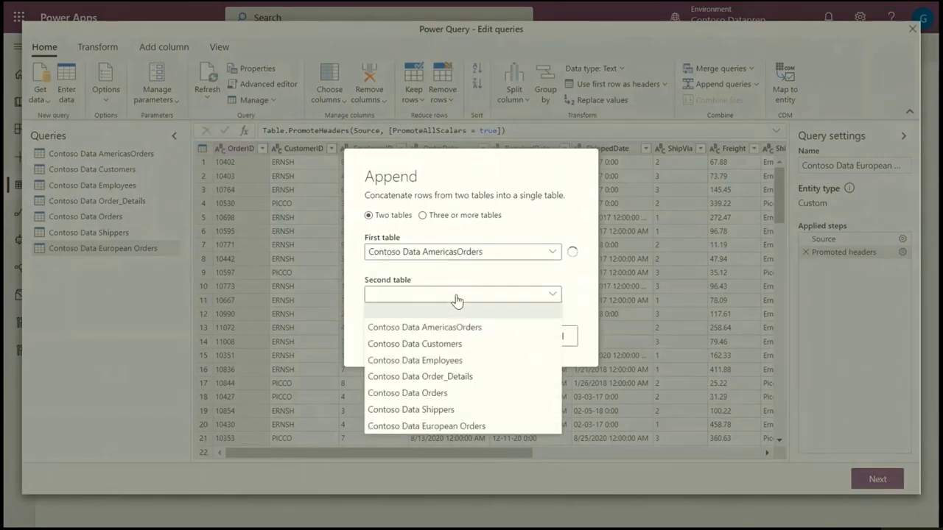
left_click(477, 427)
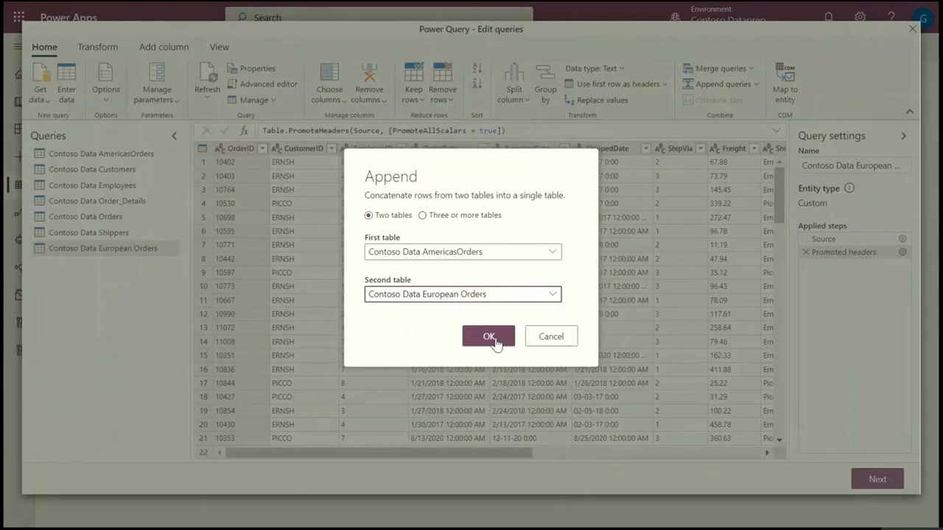
left_click(495, 343)
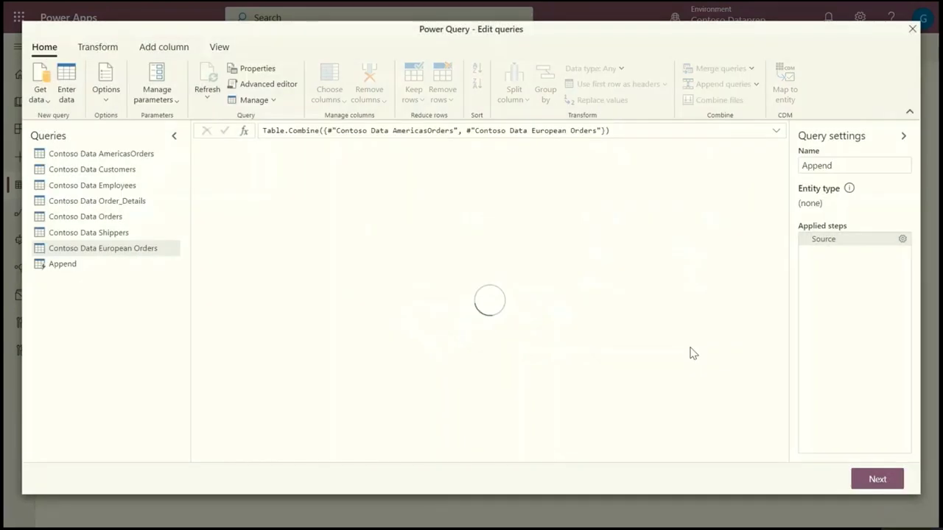
Rename the Append query to 'Contoso Data - All orders' and select its CustomerID column
left_click(93, 267)
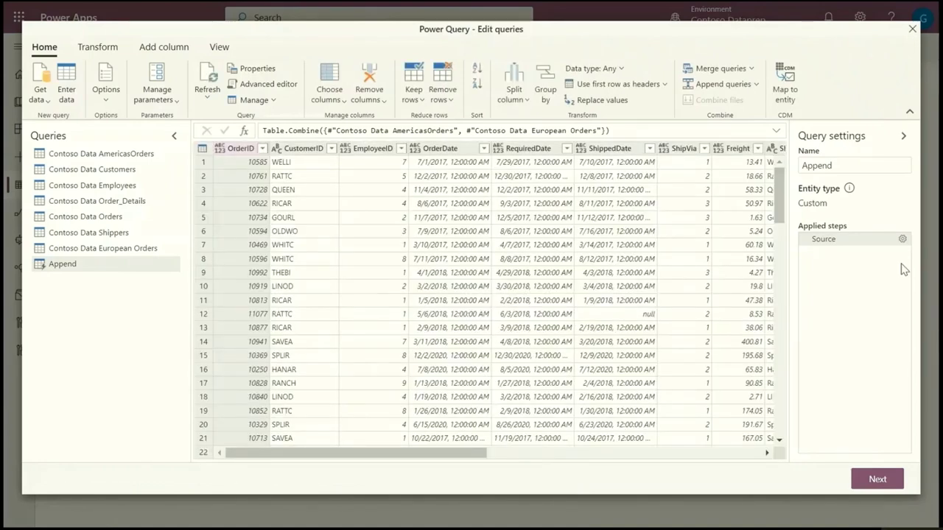
double_click(863, 166)
type("Contoso Data - All orders")
key("Return")
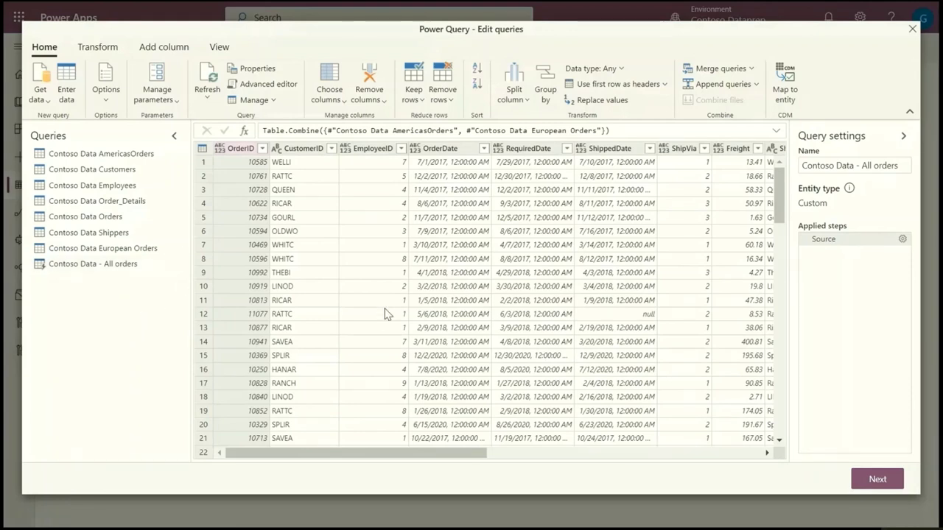
left_click(315, 150)
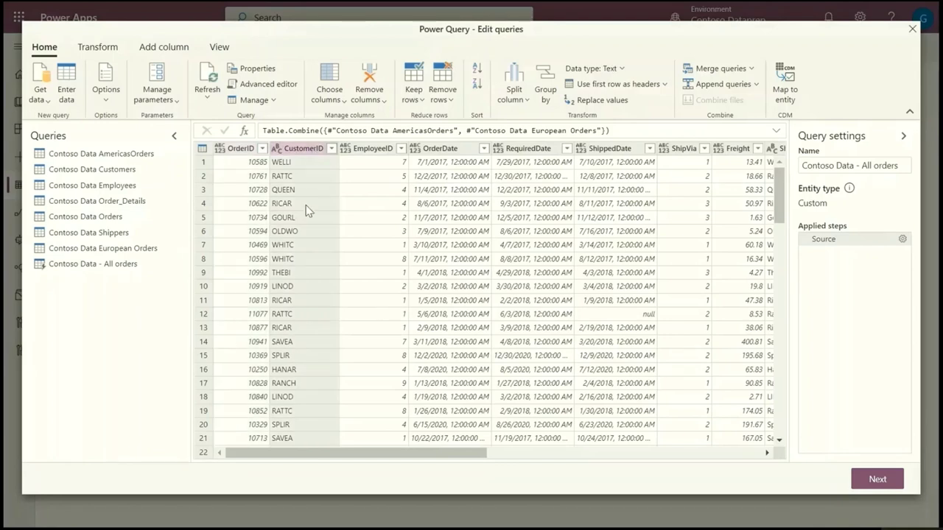
left_click(750, 69)
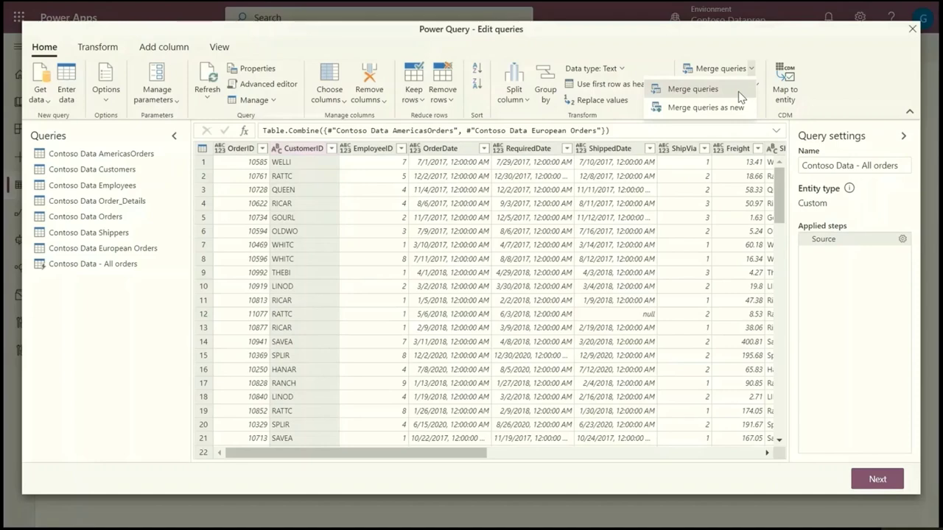
Left-outer-join Contoso Data Customers into All orders, matching CustomerID in both tables
left_click(692, 89)
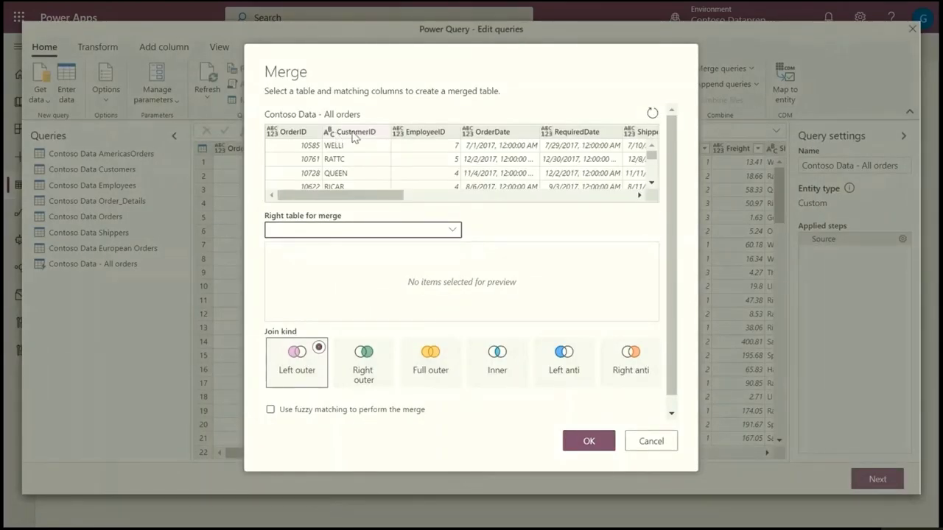
left_click(355, 138)
left_click(348, 232)
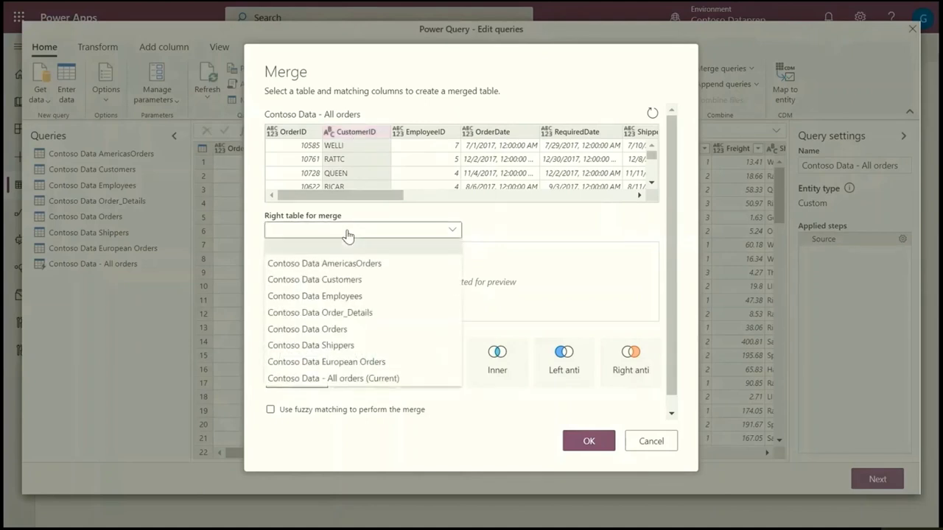
left_click(361, 280)
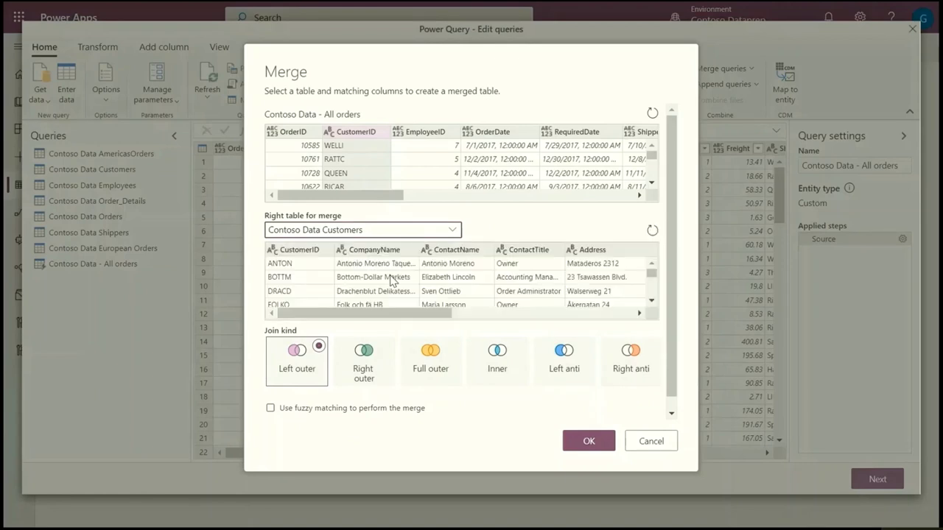
left_click(316, 252)
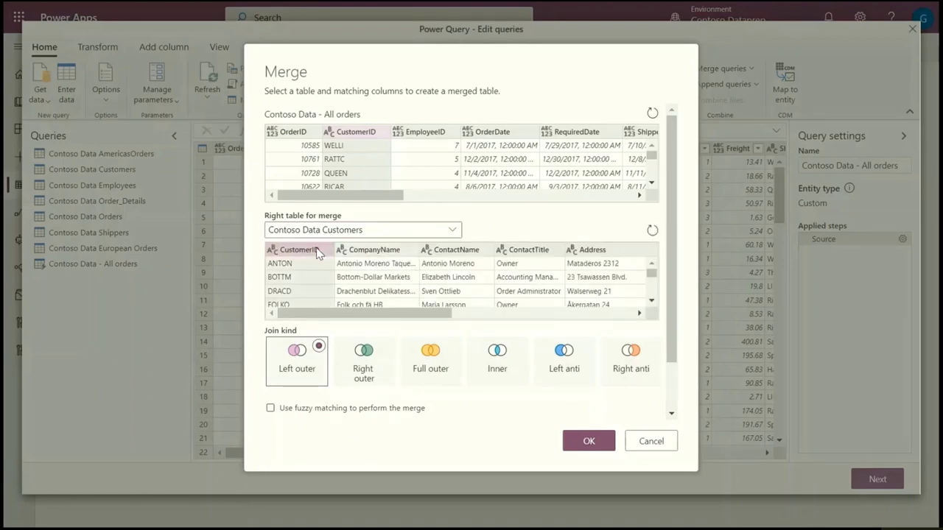
left_click(590, 444)
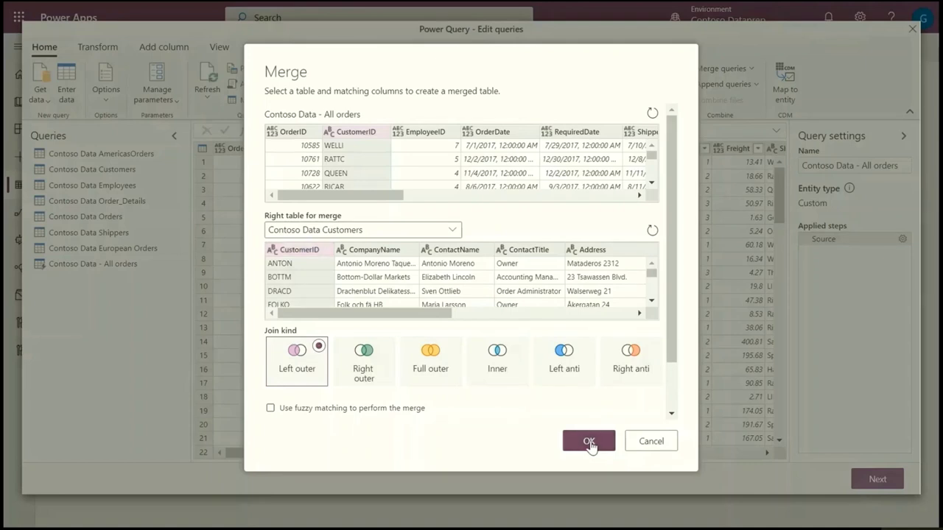
left_click(589, 441)
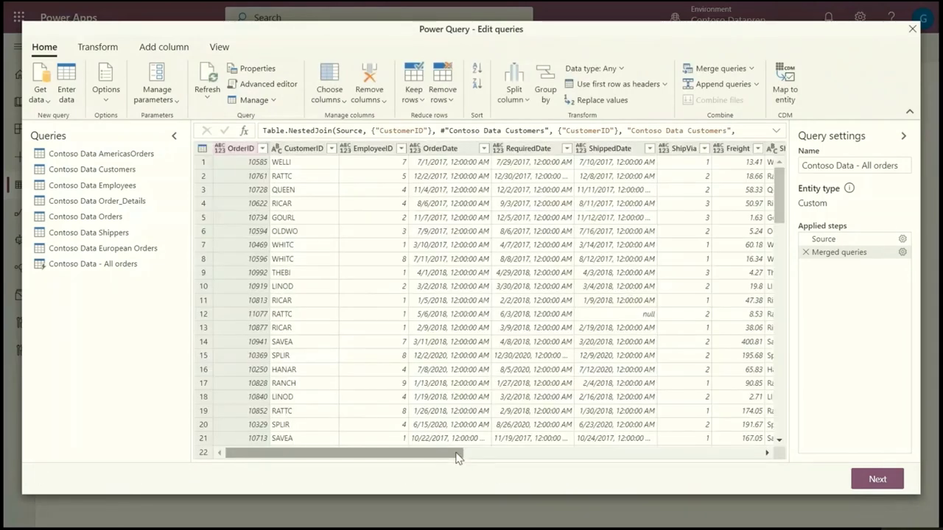
Expand CompanyName, ContactName and ContactTitle from the customers column without the column-name prefix
left_click_drag(455, 454, 753, 453)
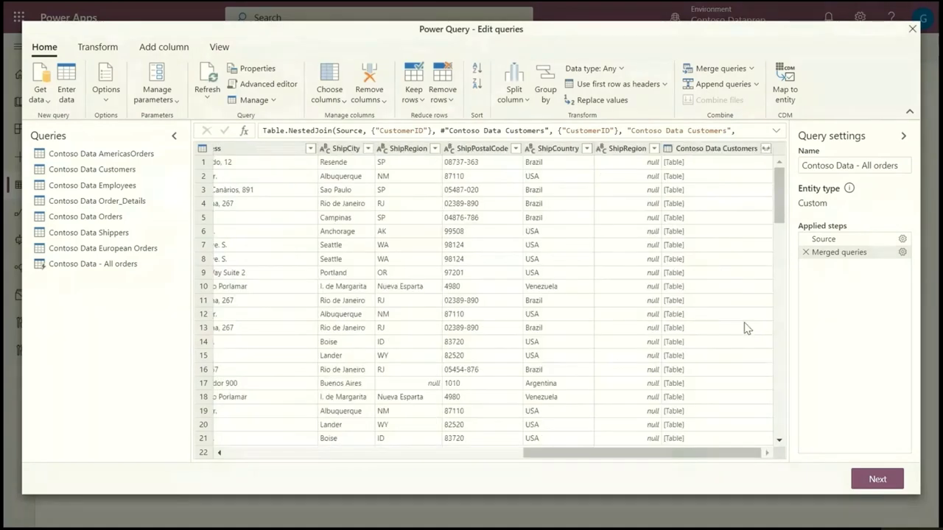
left_click(766, 148)
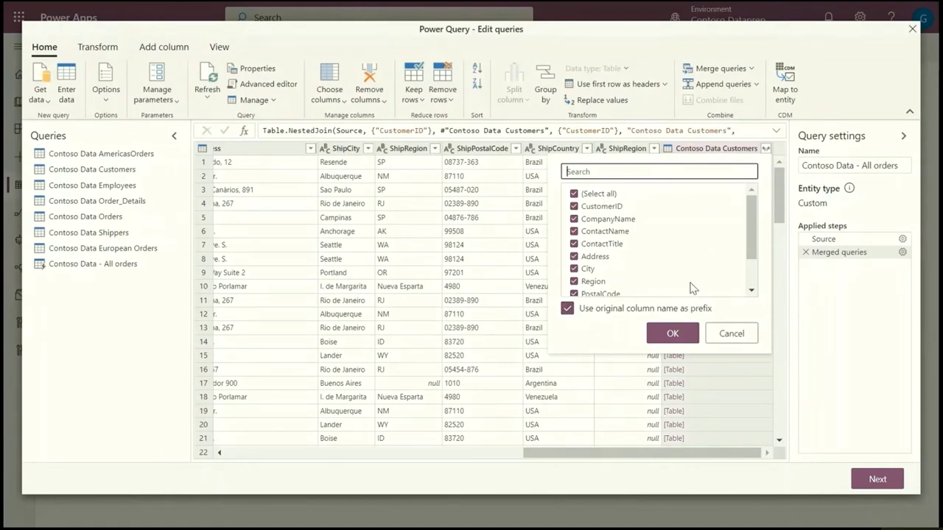
left_click(573, 193)
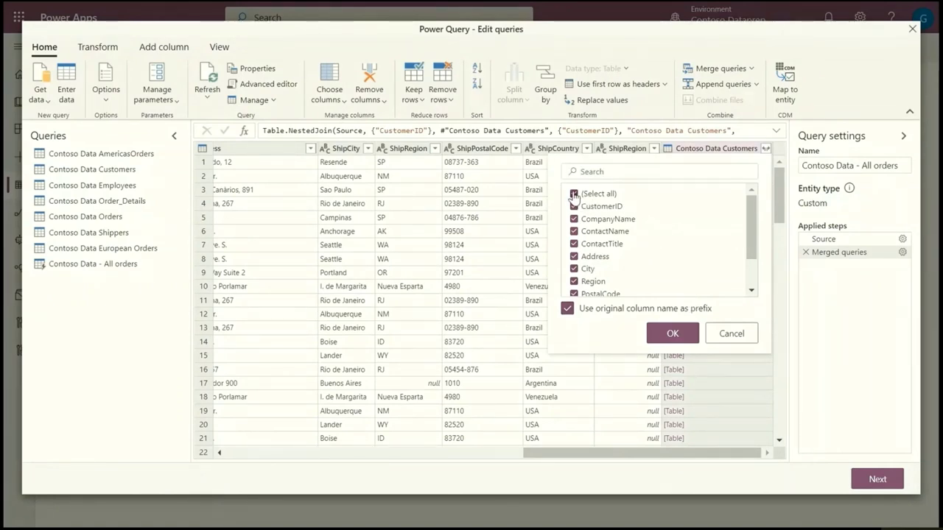
left_click(574, 232)
left_click(574, 244)
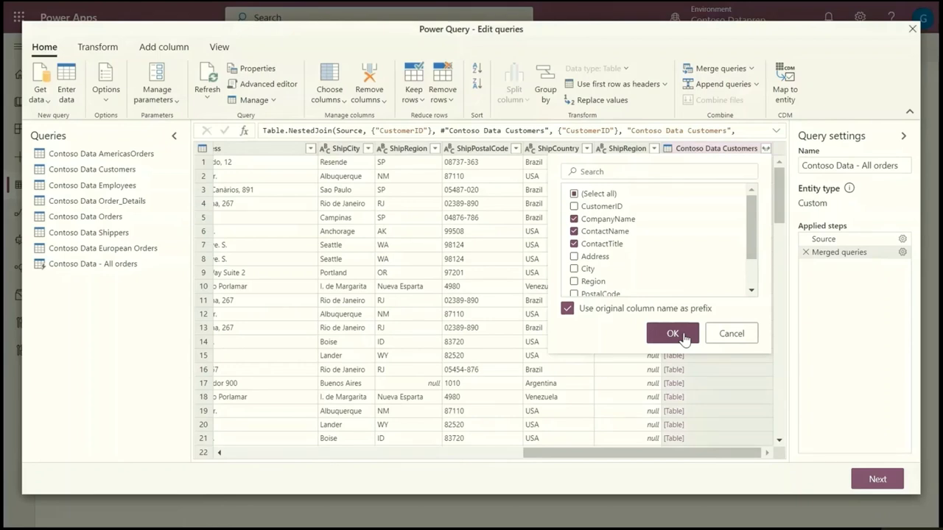
left_click(600, 312)
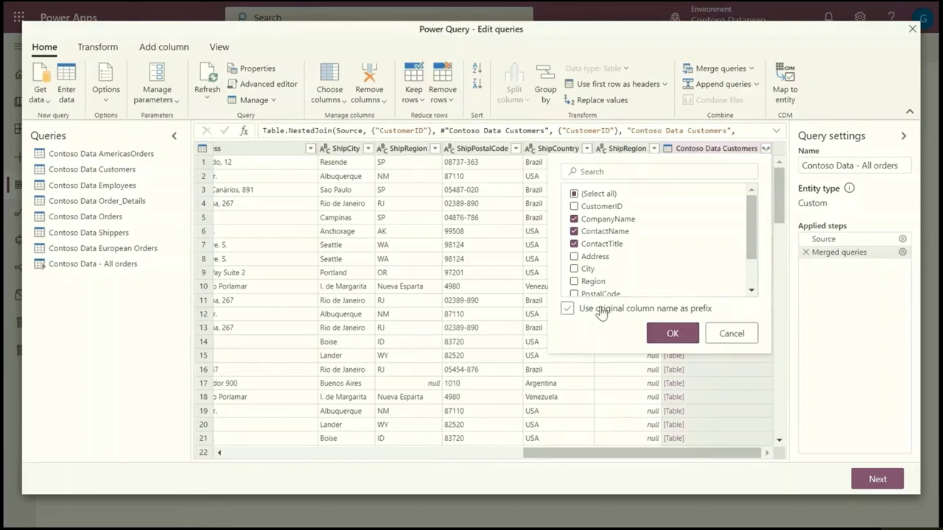
left_click(669, 333)
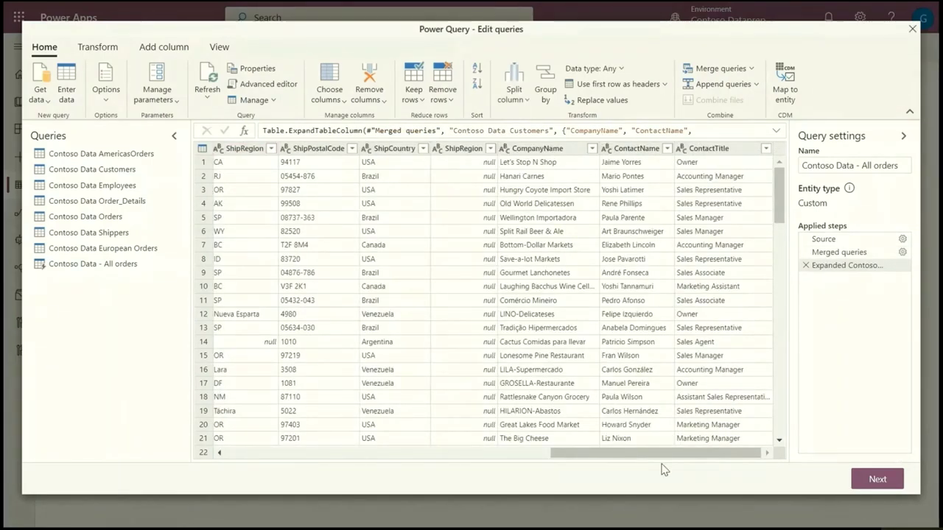
Change the EmployeeID column's data type to Whole number
left_click_drag(658, 453, 294, 467)
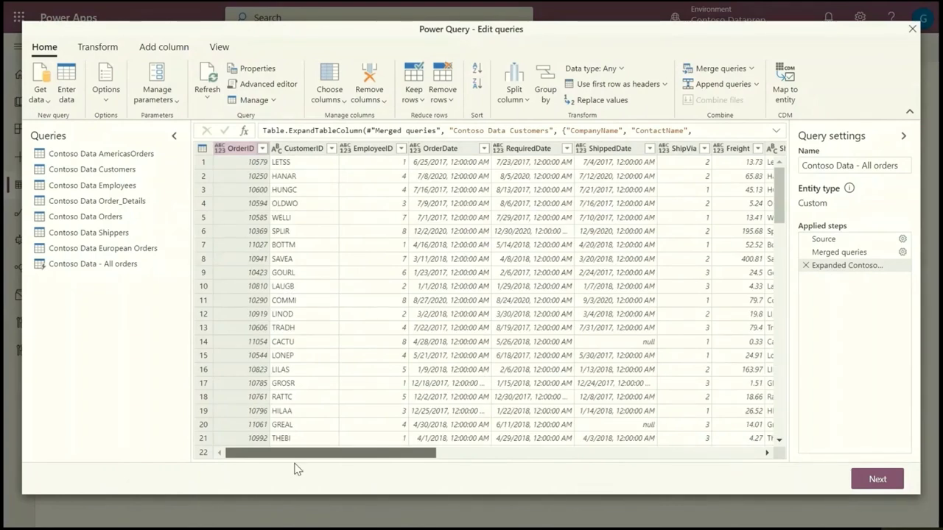
left_click(362, 222)
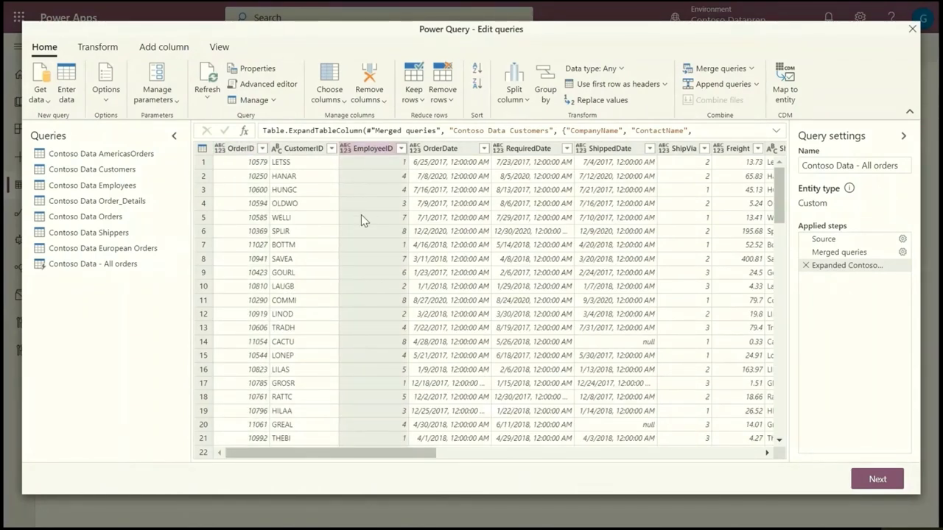
left_click(345, 148)
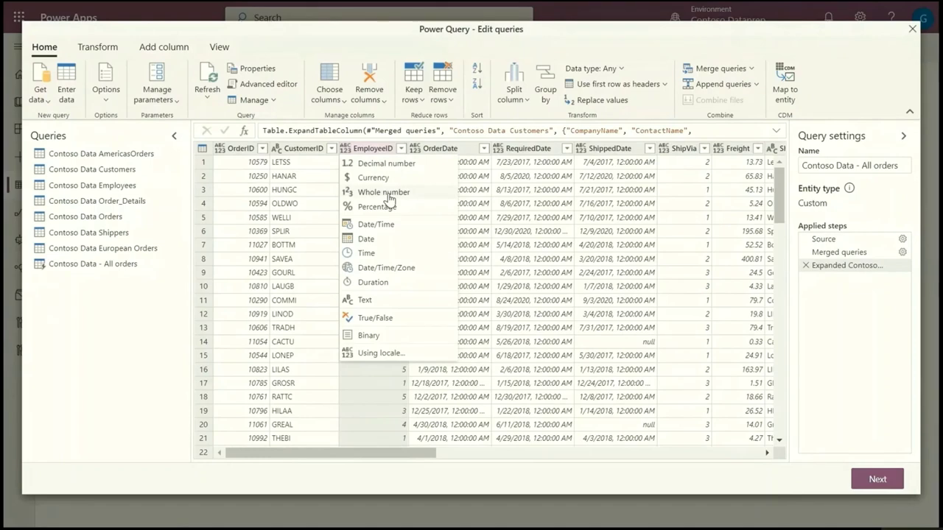
left_click(389, 196)
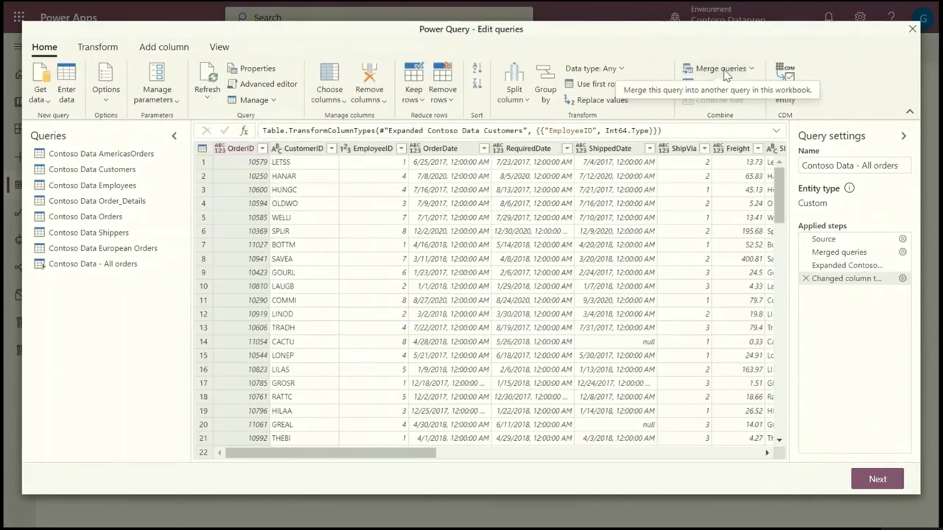
left_click(725, 71)
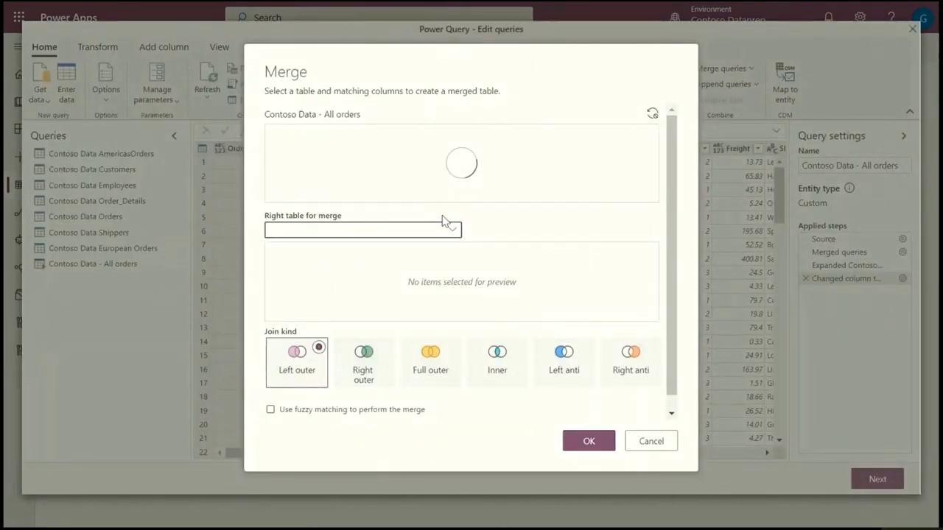
Merge Contoso Data Employees into All orders, matching EmployeeID in both tables
left_click(456, 232)
left_click(432, 297)
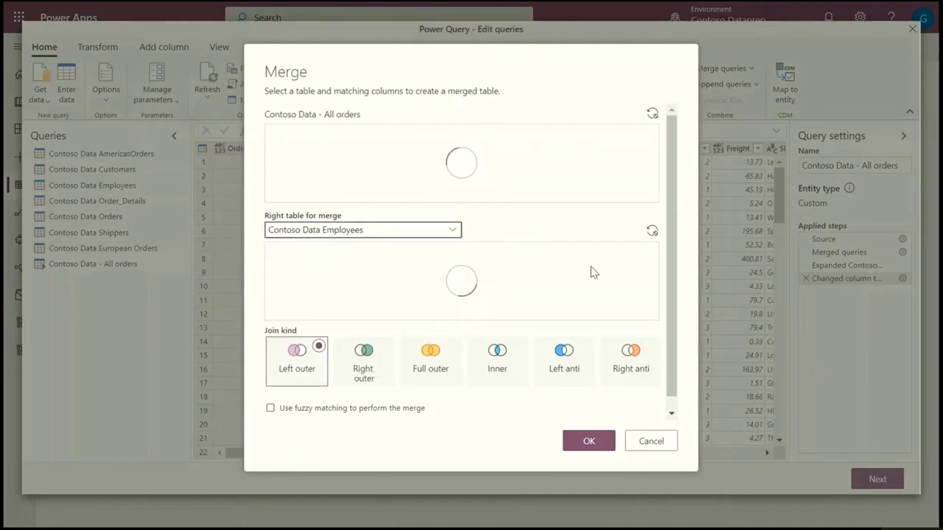
scroll(592, 270, "down", 1)
scroll(672, 105, "up", 1)
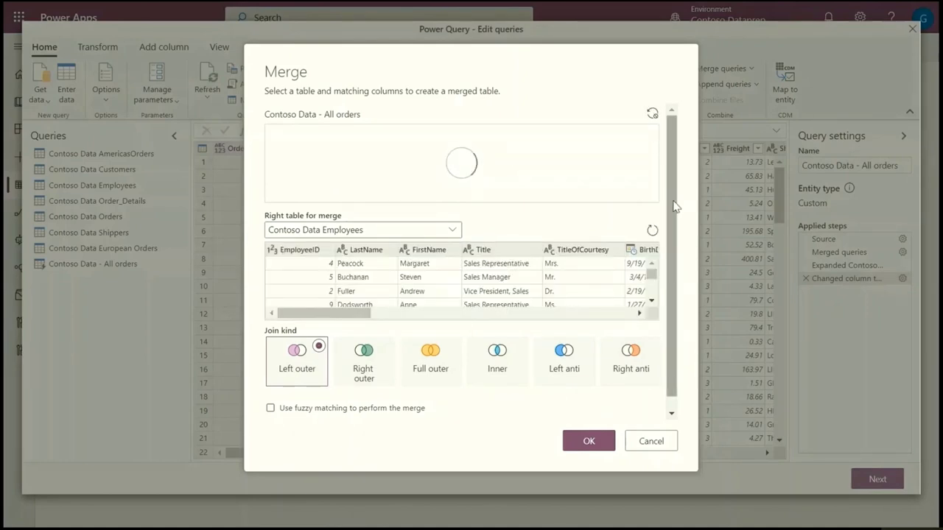
left_click(425, 131)
left_click(305, 250)
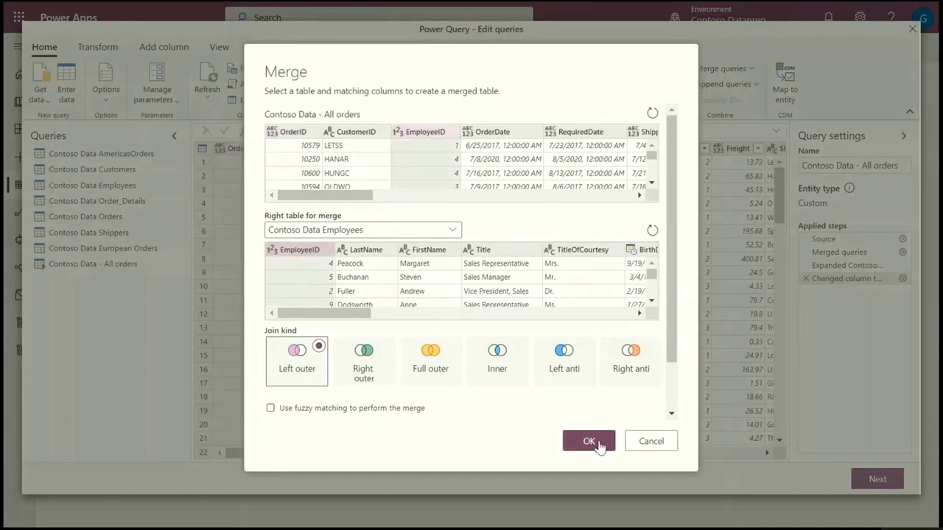
left_click(587, 444)
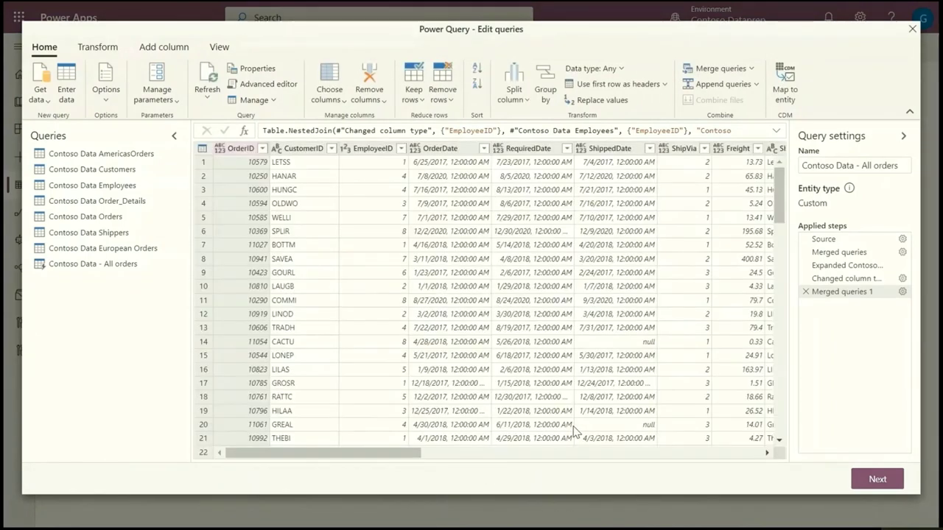
Expand the employee LastName, FirstName and Title columns, leaving out EmployeeID
scroll(572, 429, "right", 10)
left_click(765, 148)
left_click(575, 206)
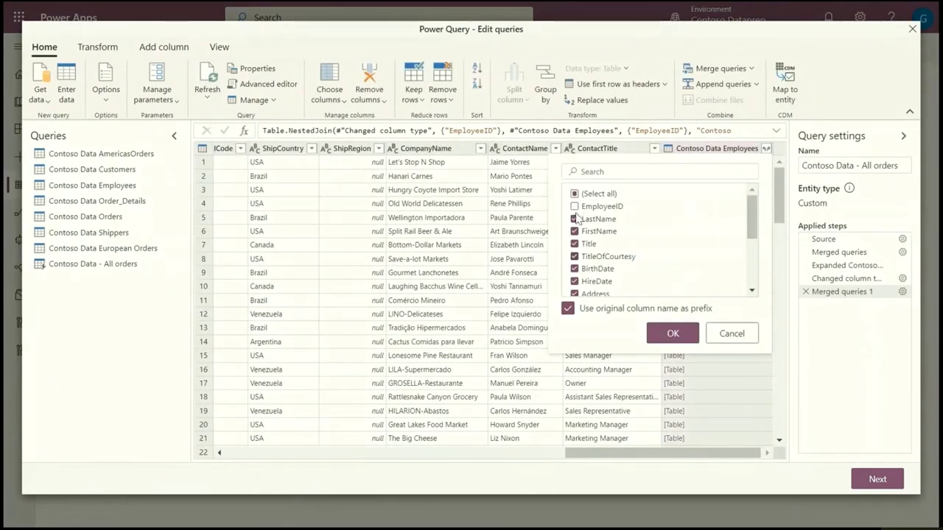
left_click(670, 335)
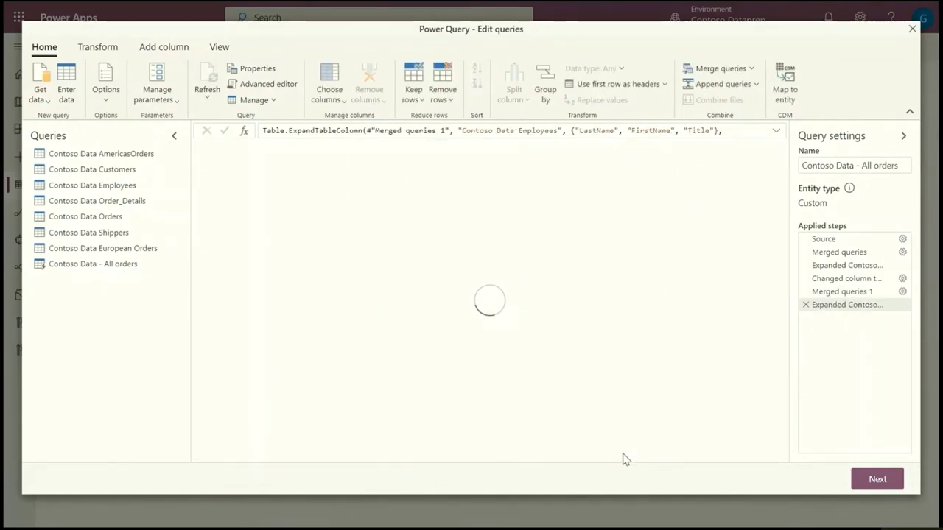
left_click_drag(346, 456, 638, 456)
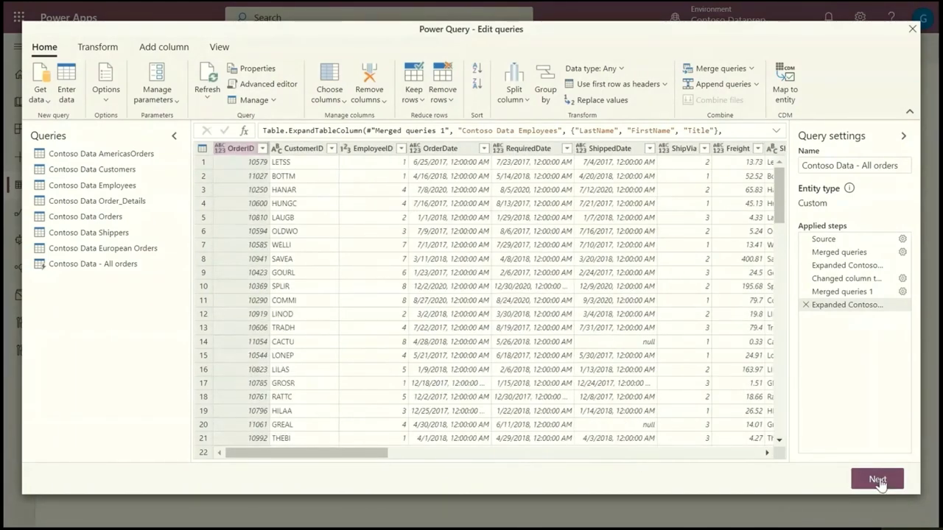
Schedule automatic refresh every 24 hours from 2:00 AM with failure notifications, and create the dataflow
left_click(878, 479)
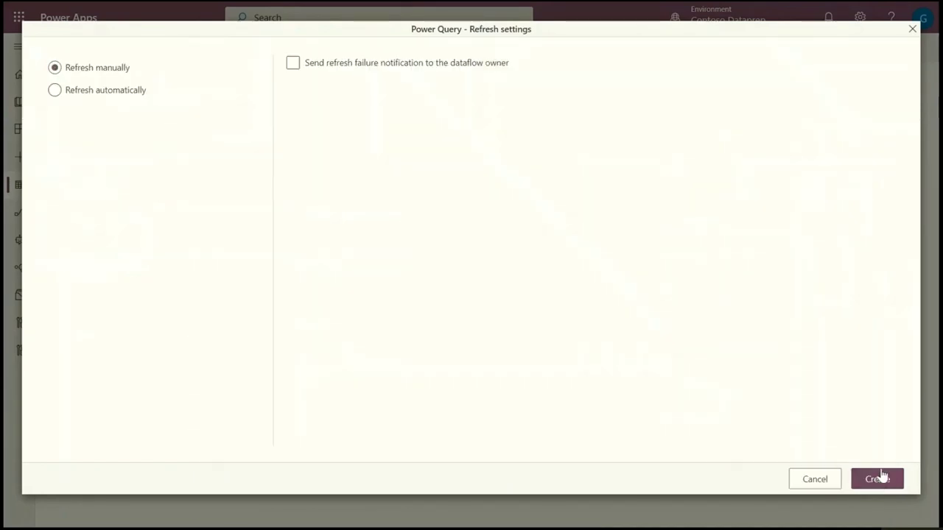
left_click(131, 93)
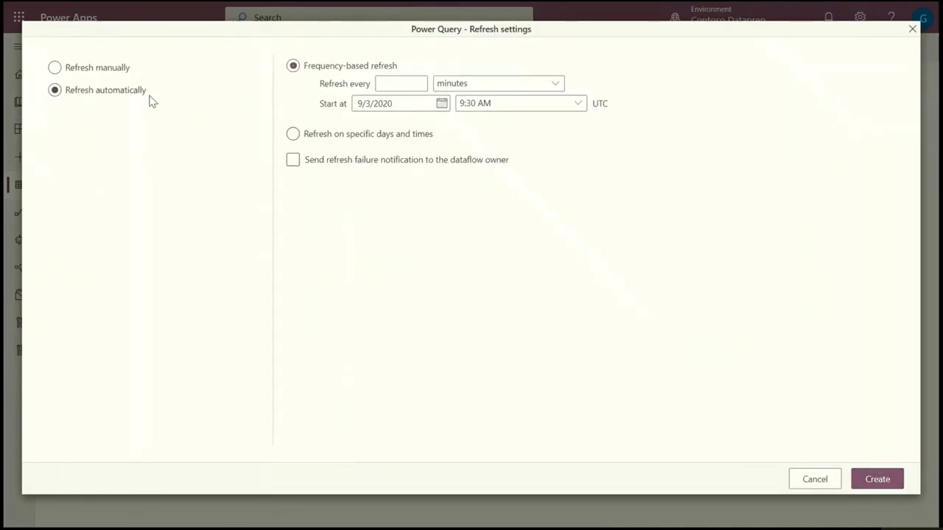
left_click(401, 87)
type("24")
left_click(471, 84)
left_click(500, 117)
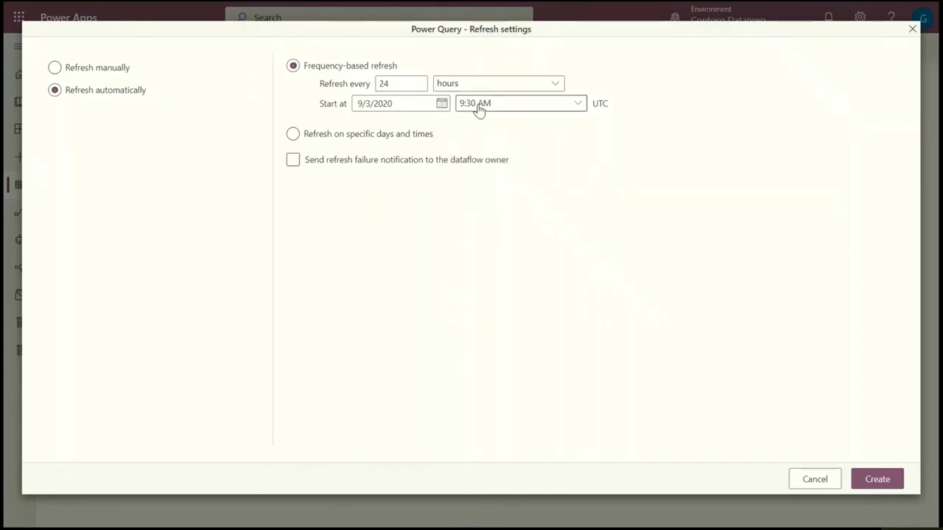
left_click(475, 103)
left_click(486, 187)
left_click(479, 161)
left_click(875, 481)
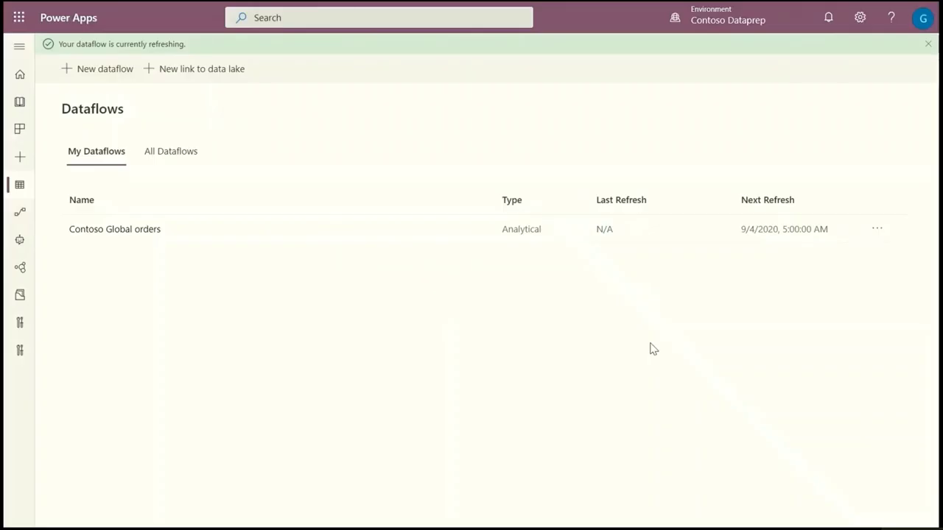
Create a new dataflow named 'Load Contoso Global Orders to CDS'
left_click(85, 70)
type("Load Contoso Global Orders to CDS")
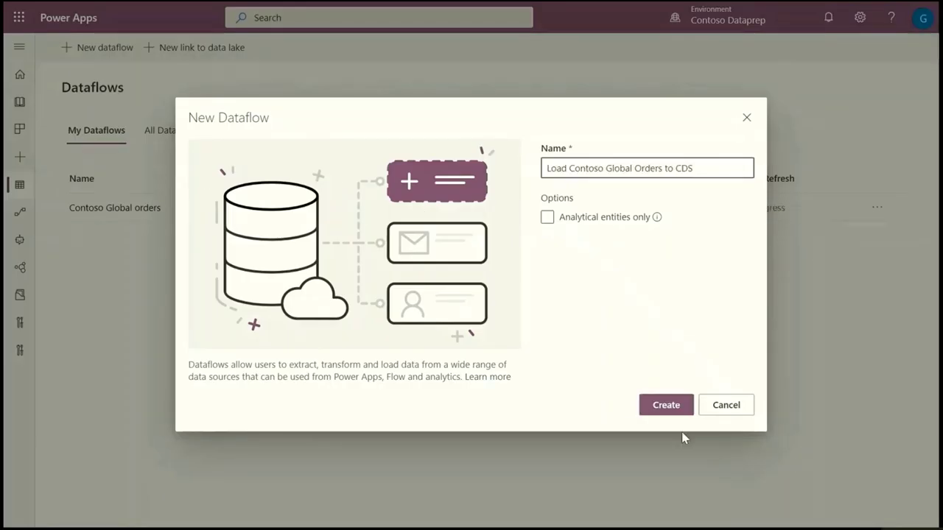
left_click(666, 405)
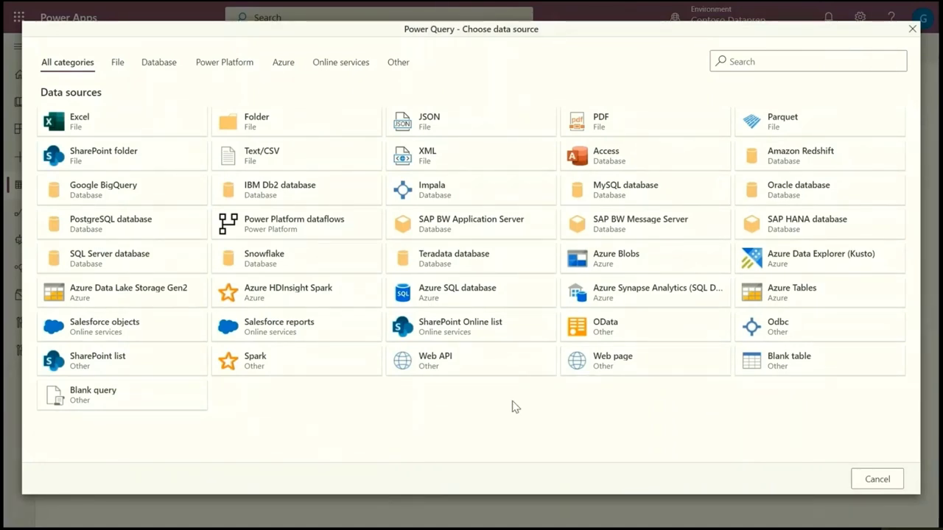
Sign in to Power Platform dataflows and load the Contoso Dataprep 'Contoso Data - All orders' table
left_click(337, 225)
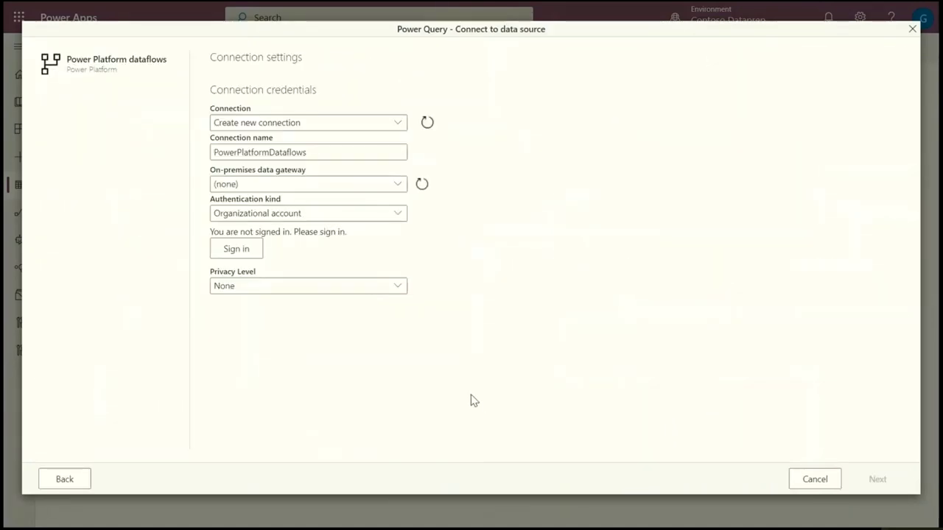
left_click(236, 250)
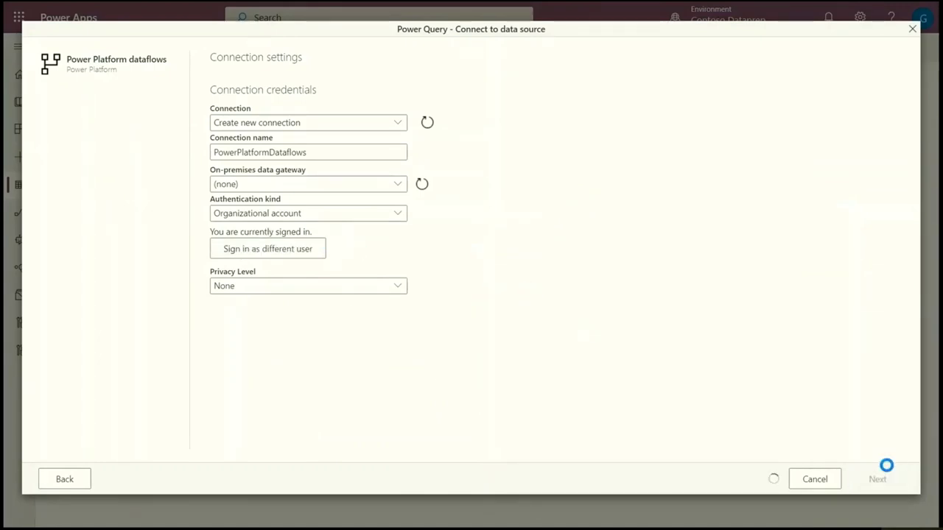
left_click(47, 109)
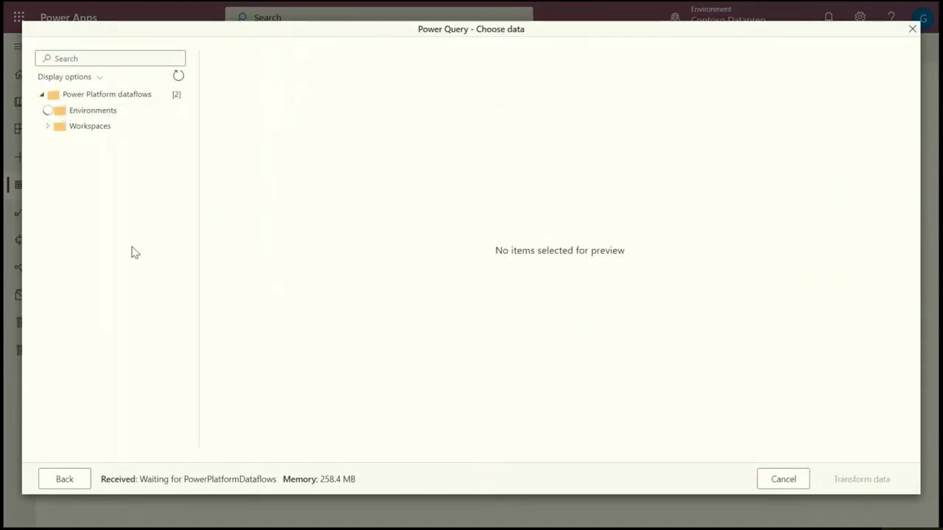
left_click(59, 127)
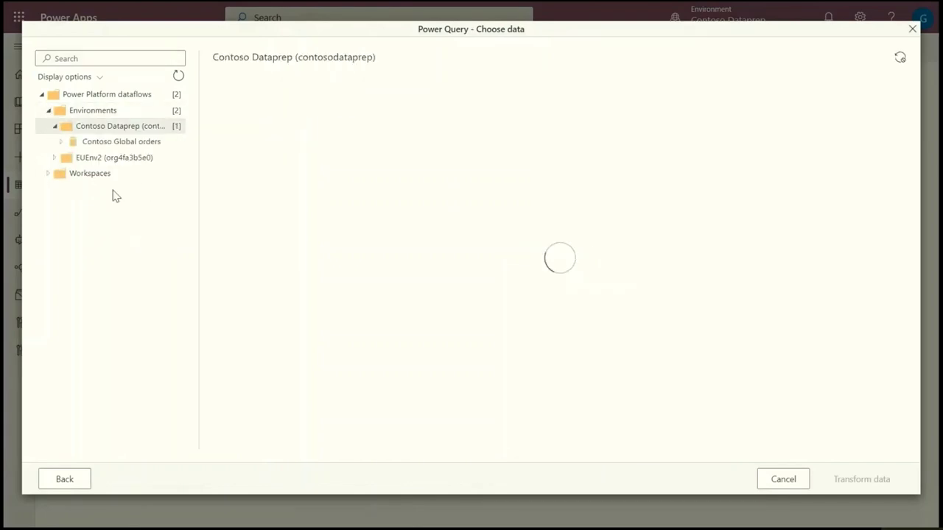
left_click(77, 158)
left_click(861, 479)
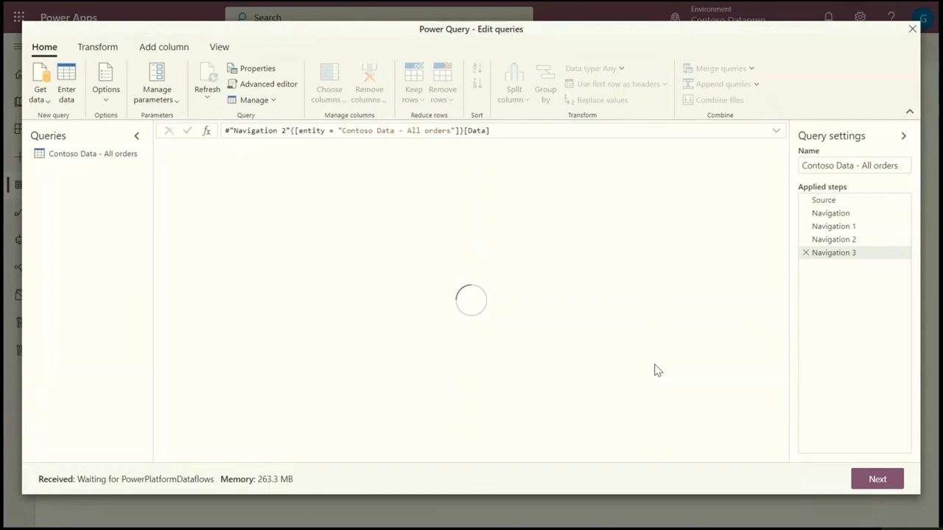
Map the query to a new entity with cr696_OrderID as alternate key and OrderID typed Text
left_click(874, 480)
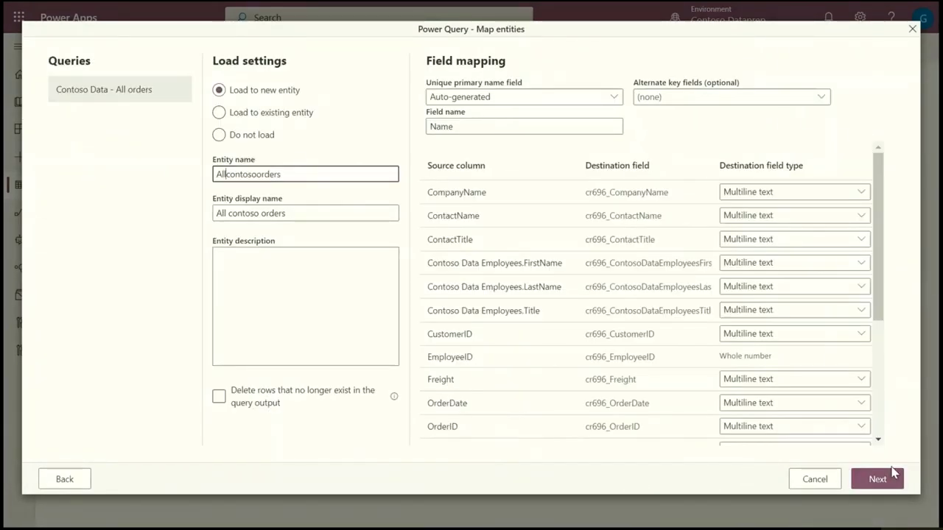
left_click(823, 99)
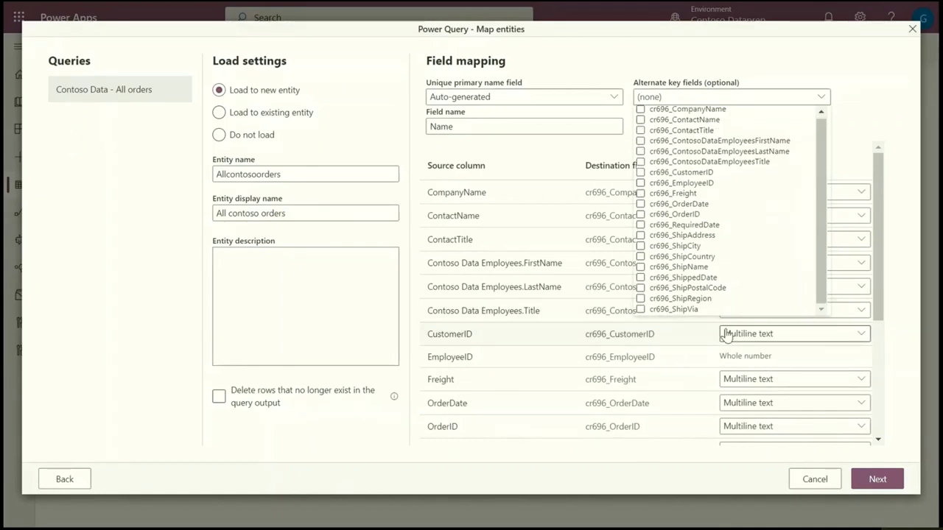
left_click(641, 214)
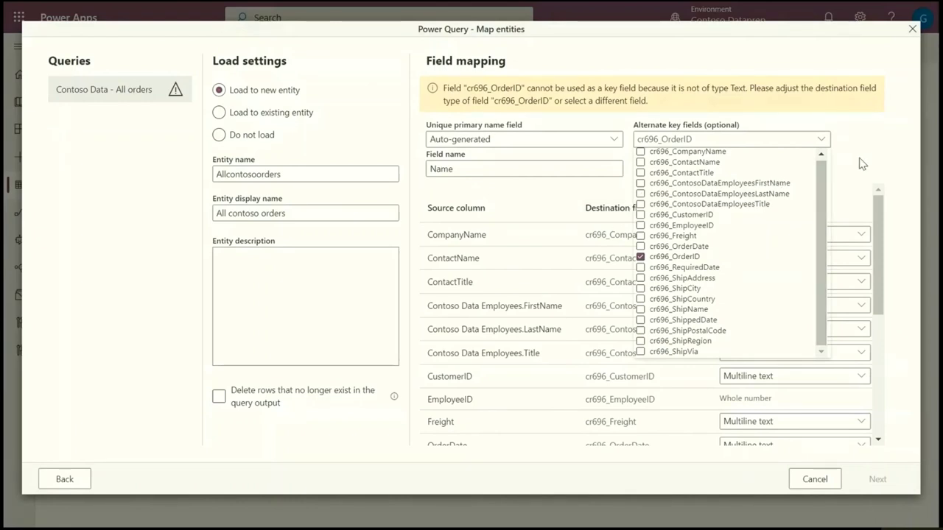
left_click(862, 164)
scroll(825, 305, "down", 3)
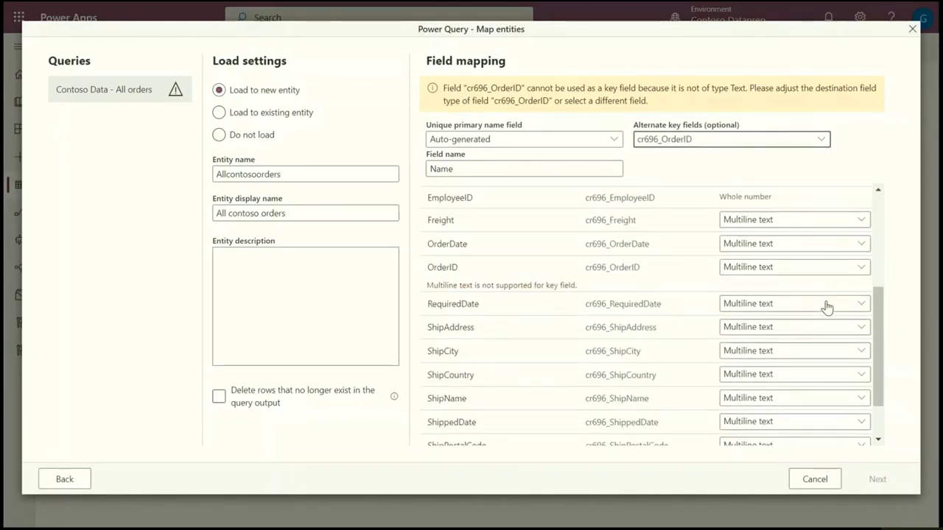
left_click(854, 233)
left_click(852, 266)
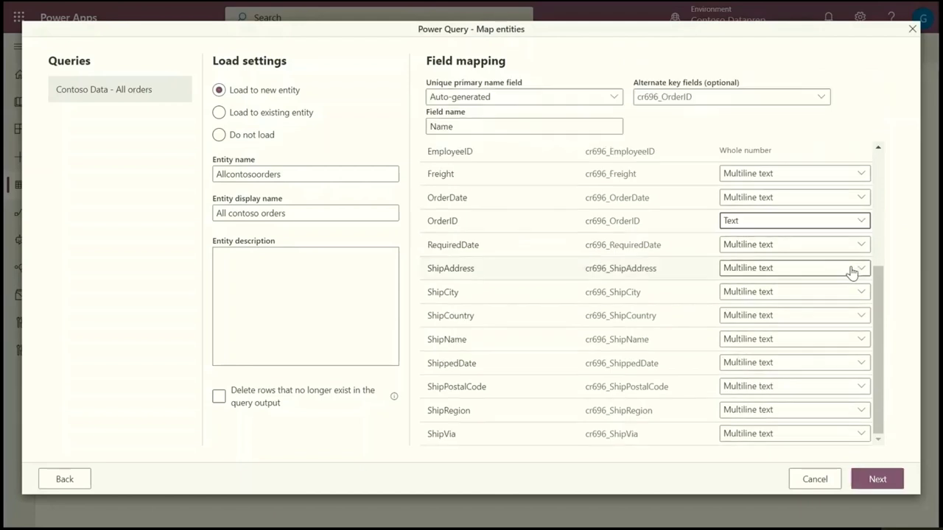
left_click(879, 480)
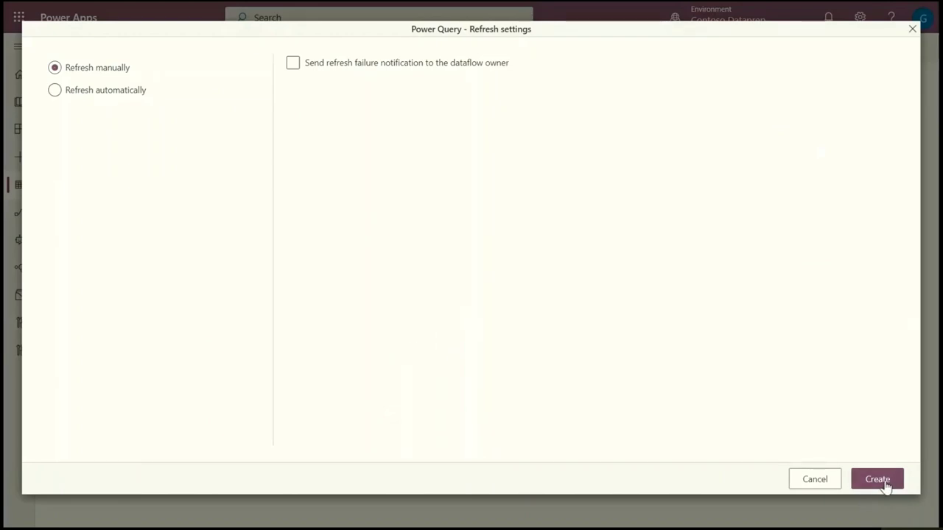
Enable refresh-failure notifications to the dataflow owner and create the dataflow with manual refresh
left_click(396, 63)
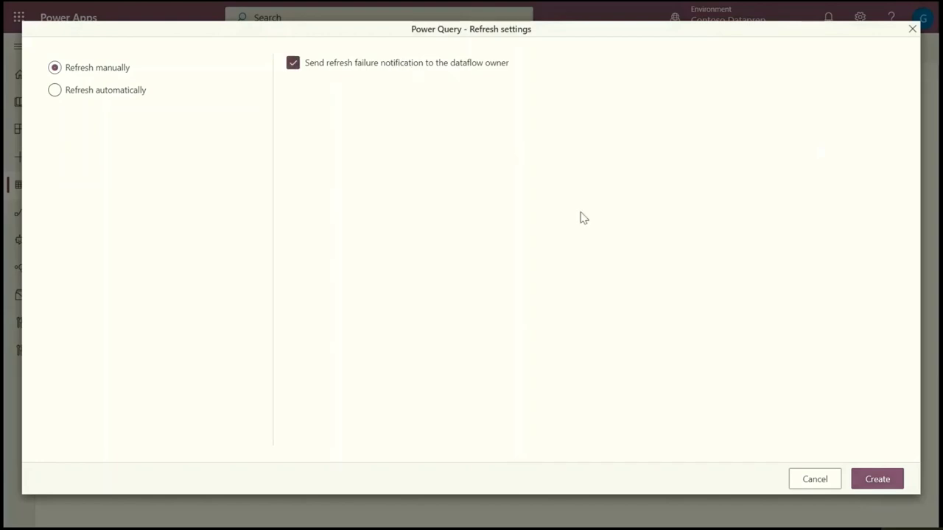
left_click(887, 480)
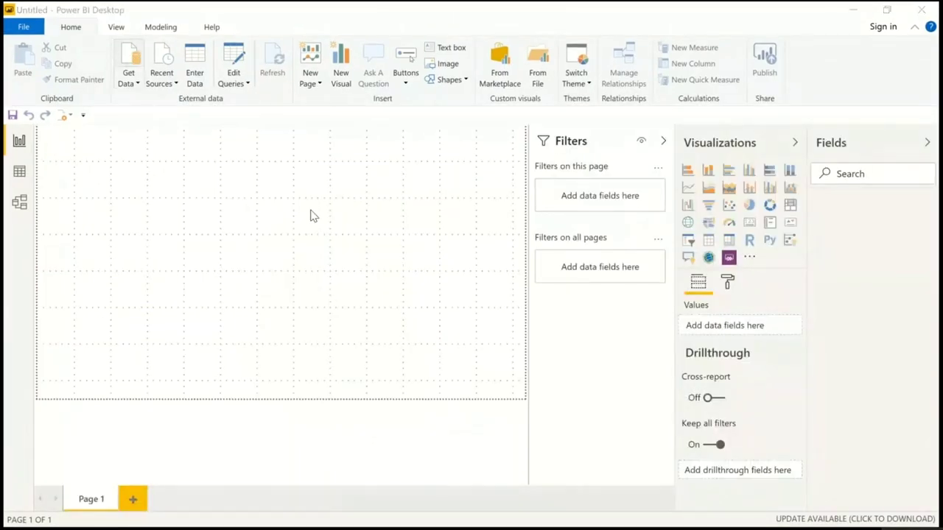
Connect to the Power Platform dataflows data source via Get Data
key("alt+h")
key("g")
key("d")
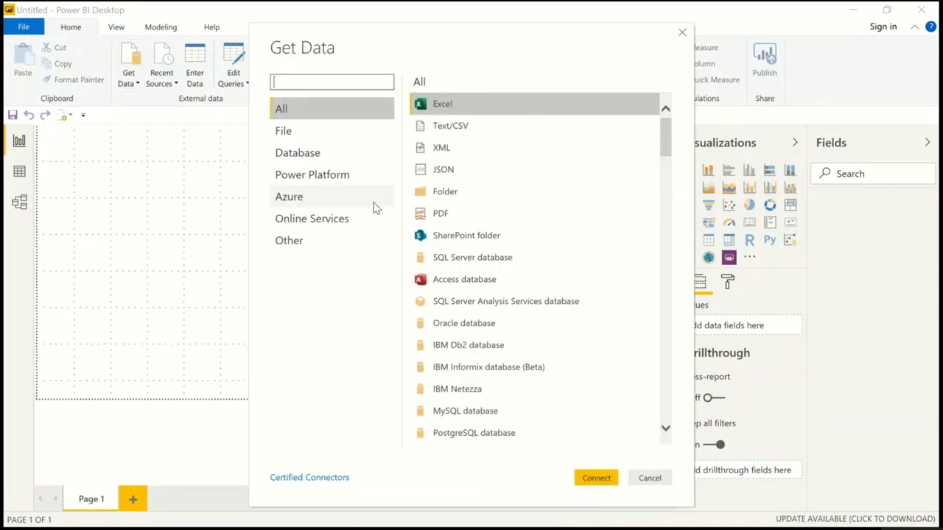
left_click(354, 182)
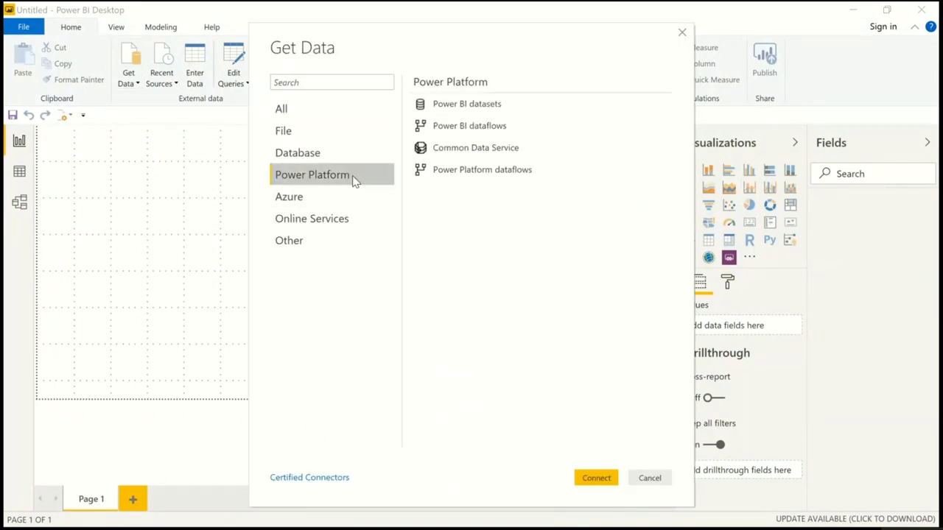
left_click(532, 177)
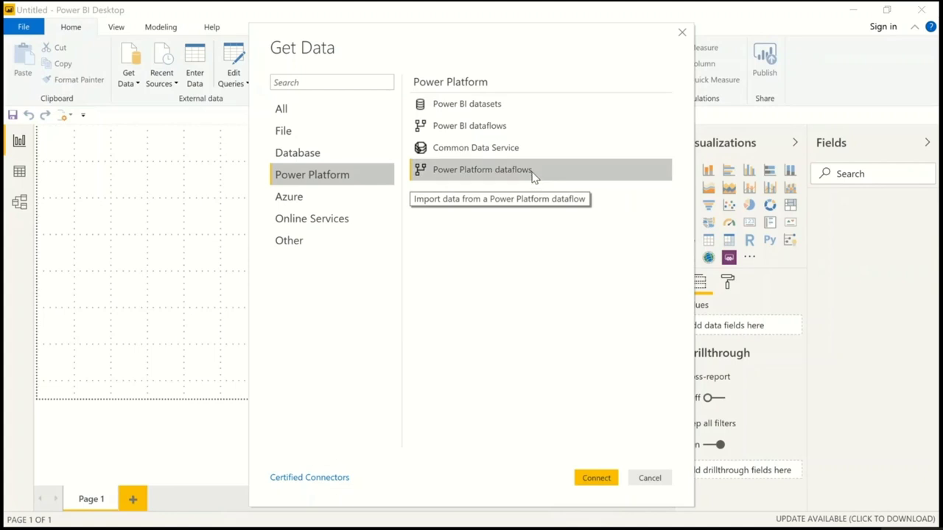
double_click(533, 176)
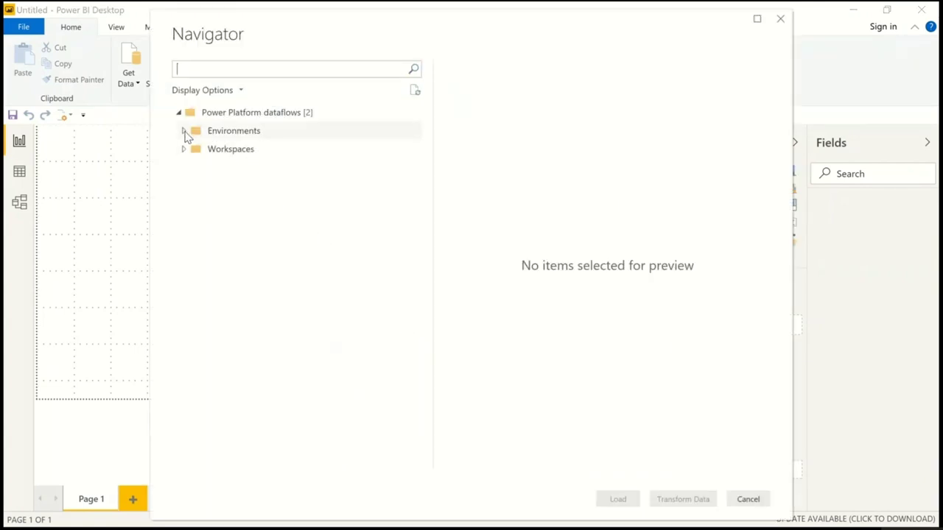
Under Environments > Contoso Dataprep > Contoso Global orders, select the All orders table and transform it
left_click(184, 131)
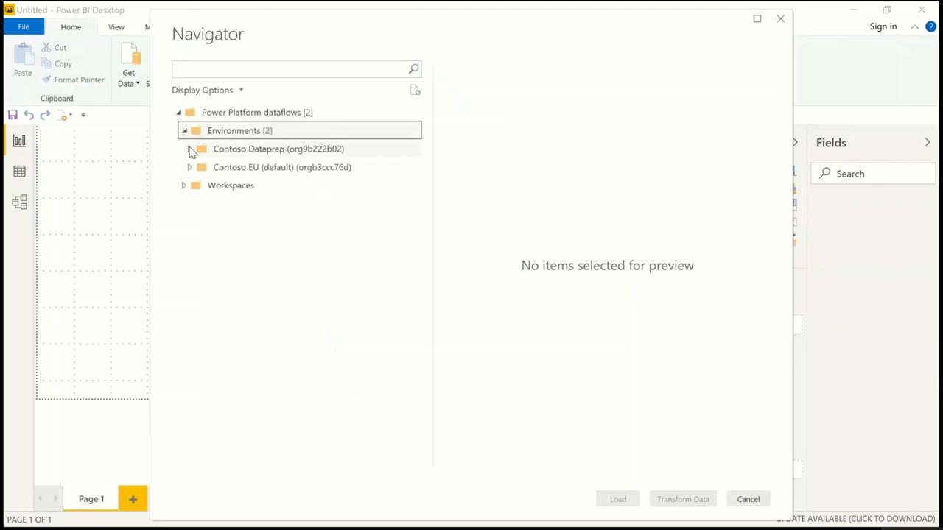
left_click(191, 151)
left_click(195, 168)
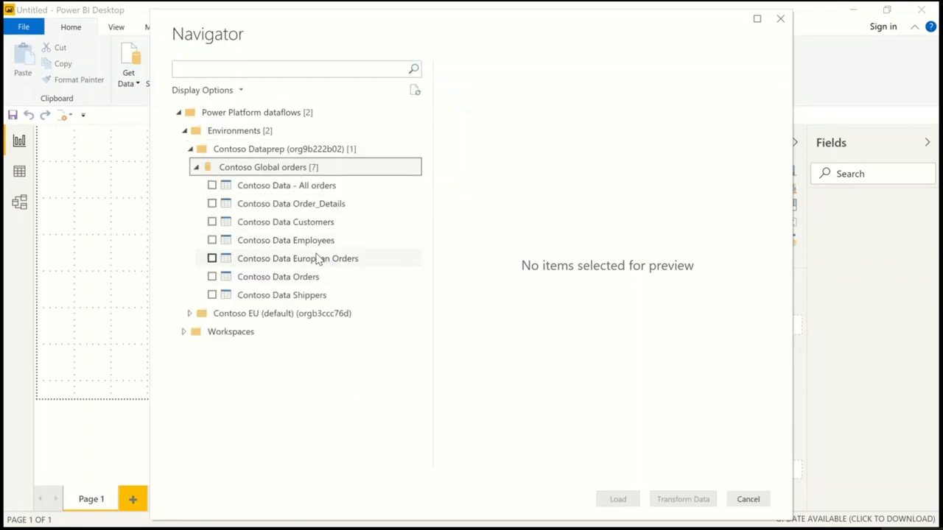
left_click(212, 185)
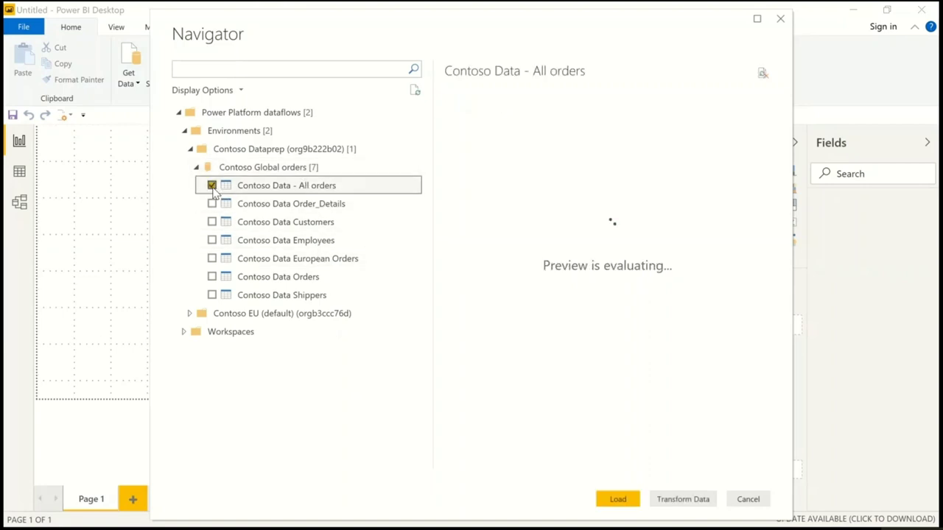
left_click(678, 500)
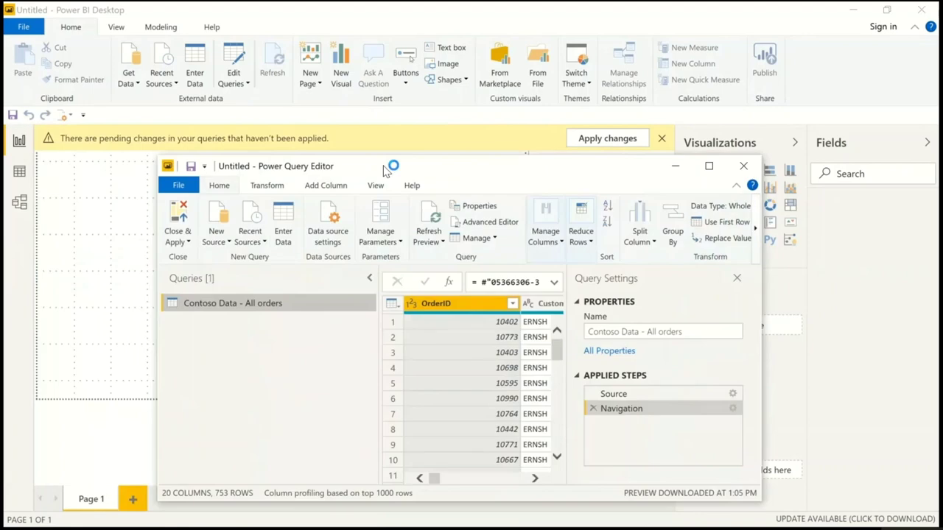
Maximize the Power Query Editor window showing the 20-column, 753-row All orders query
left_click_drag(383, 171, 387, 129)
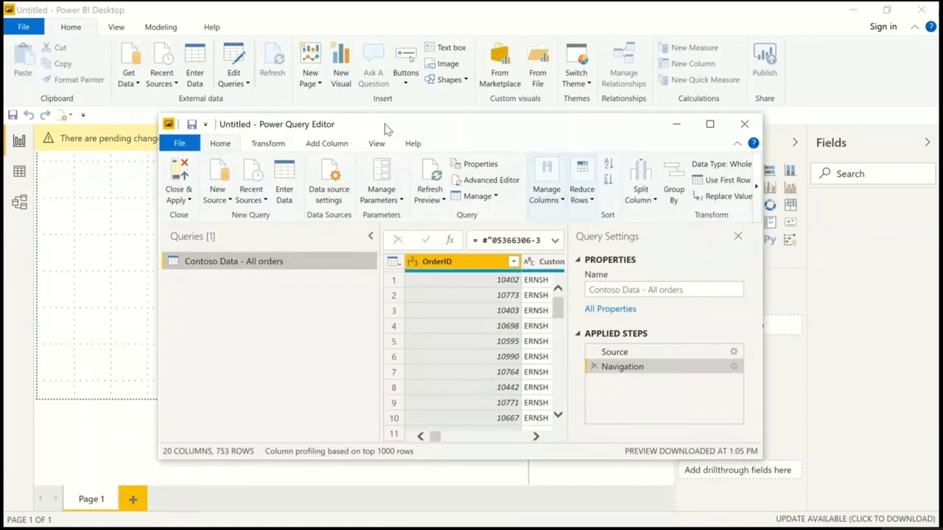
double_click(386, 129)
left_click_drag(315, 505, 413, 506)
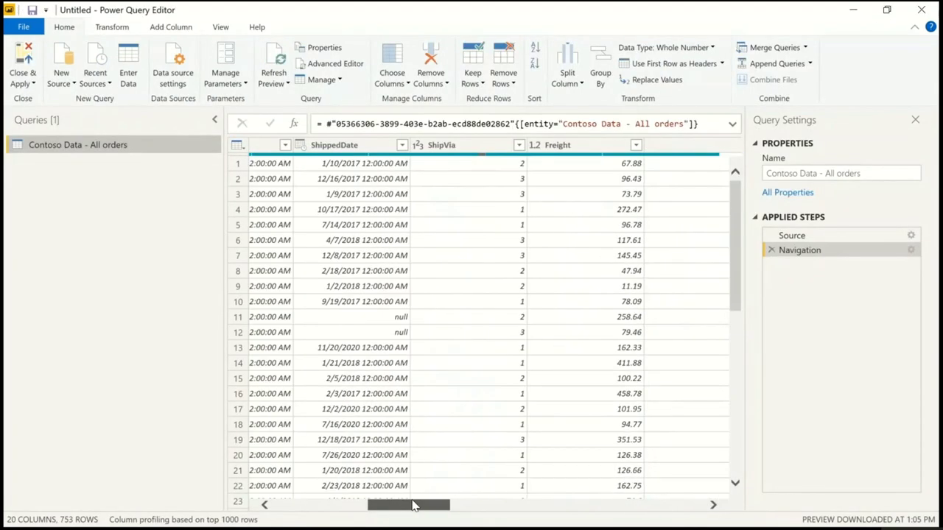